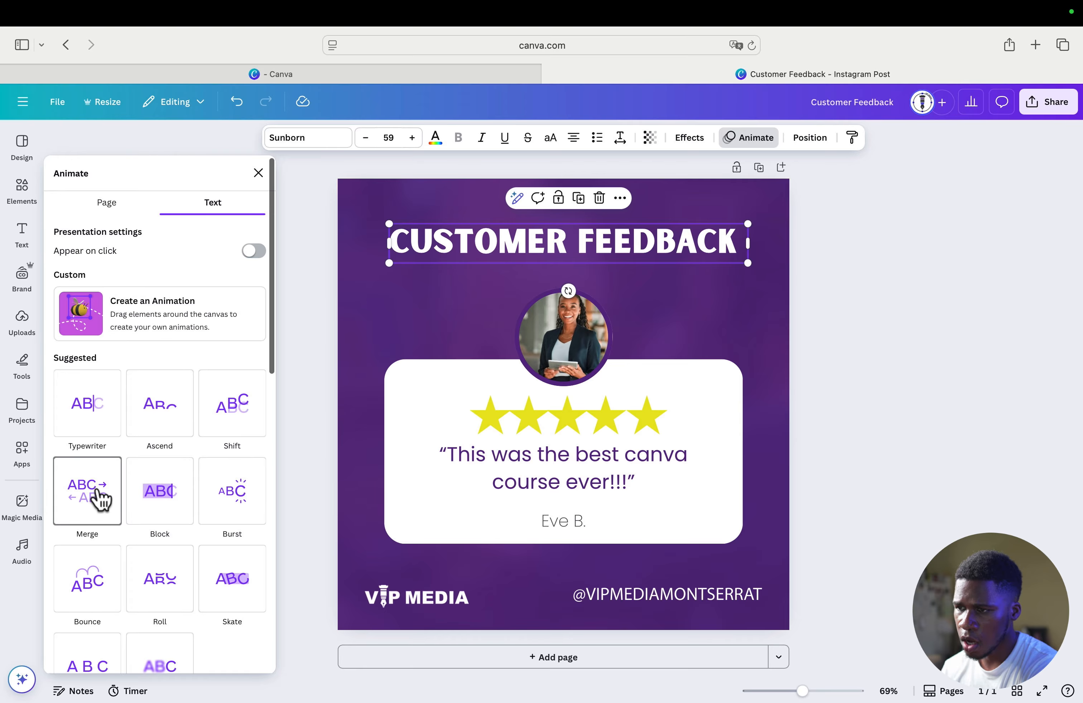
# Preview the available text animations and apply Typewriter to the CUSTOMER FEEDBACK heading
pyautogui.scroll(-2, 94, 497)
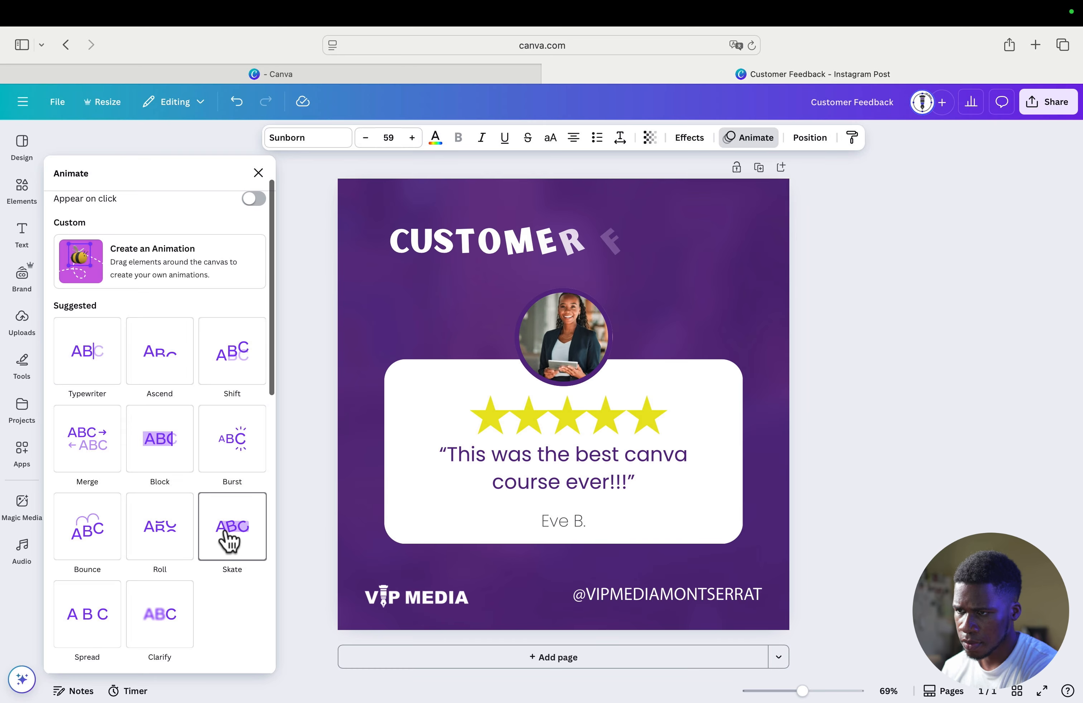
pyautogui.scroll(-9, 229, 539)
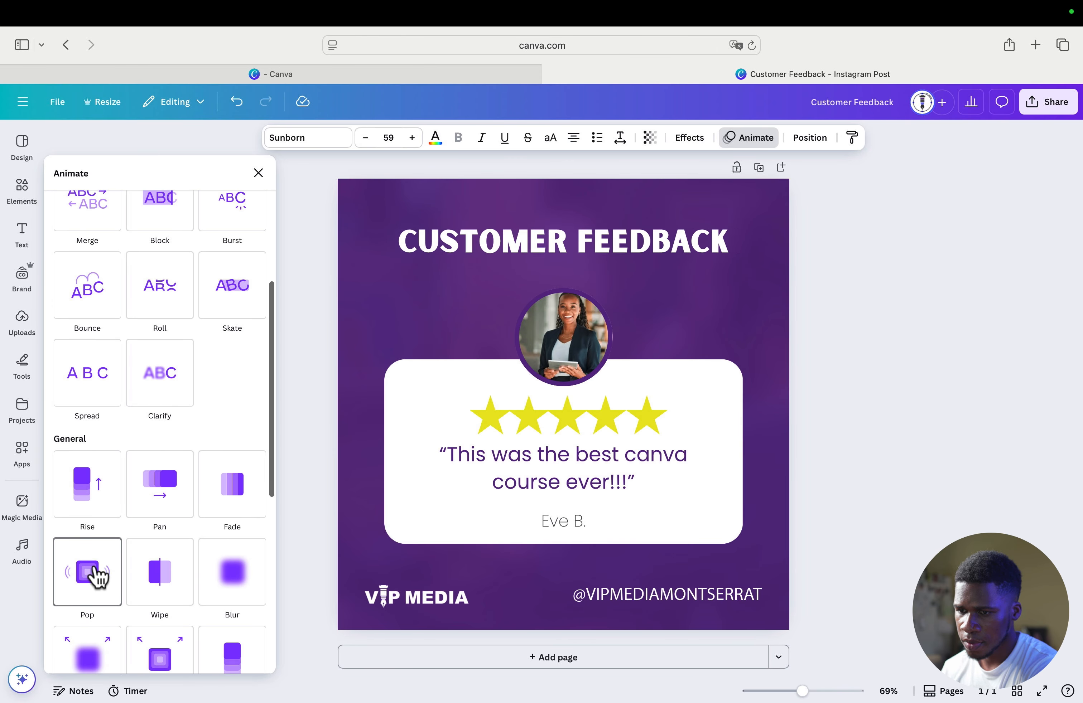
pyautogui.scroll(-1, 160, 637)
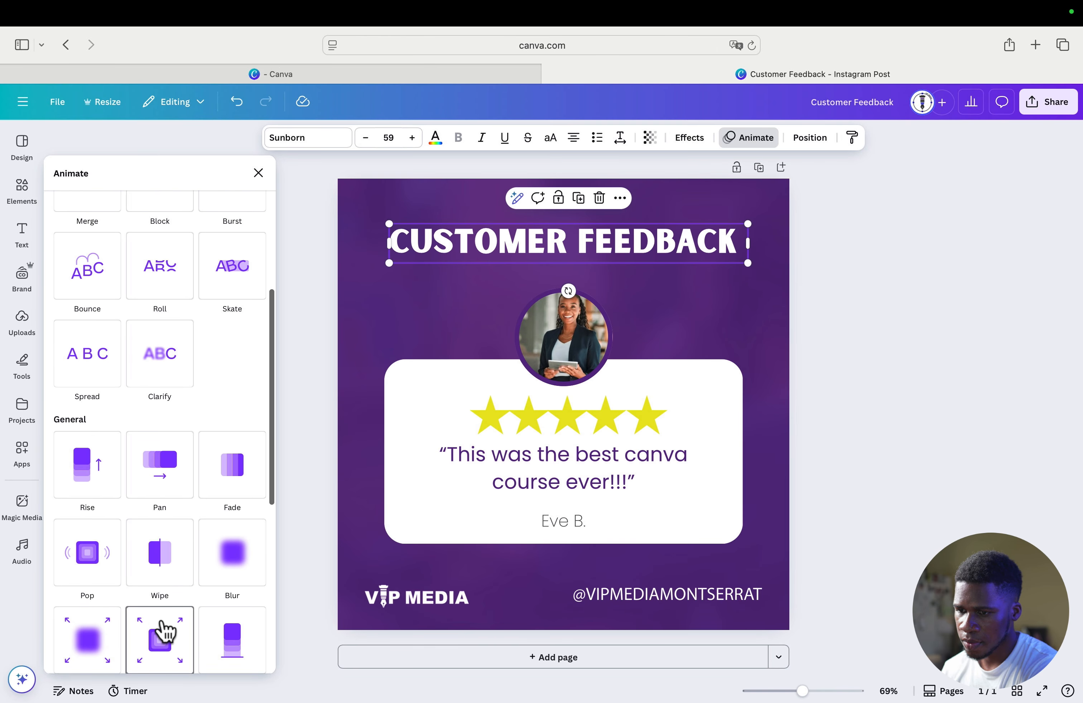
pyautogui.scroll(-3, 164, 632)
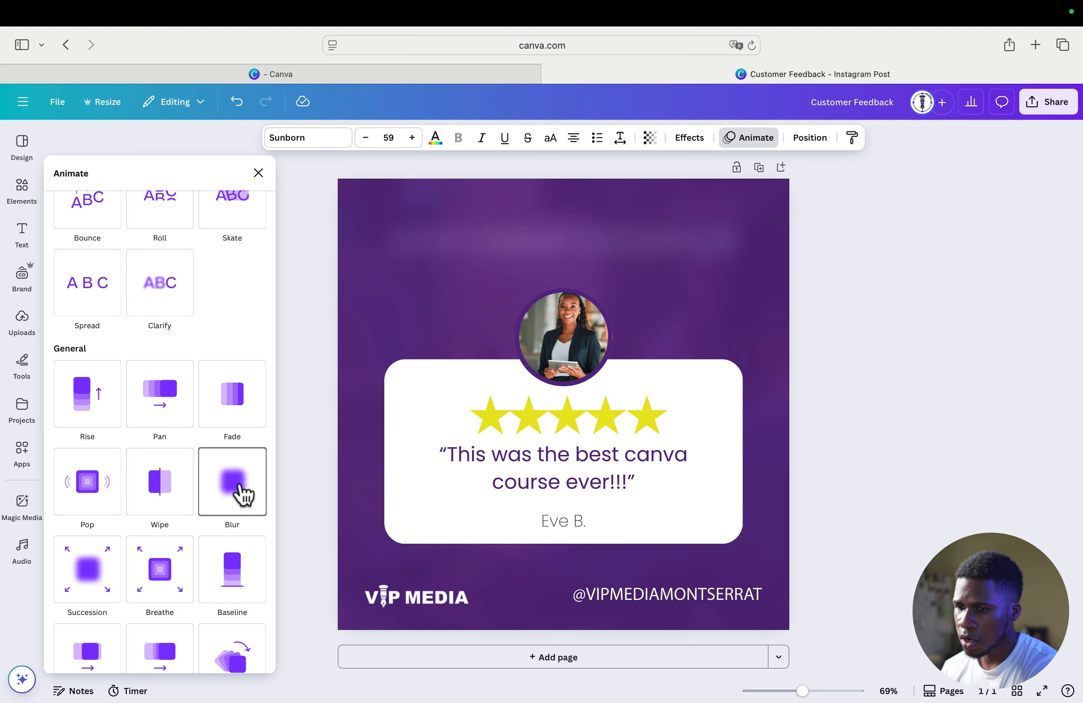
pyautogui.scroll(-4, 246, 493)
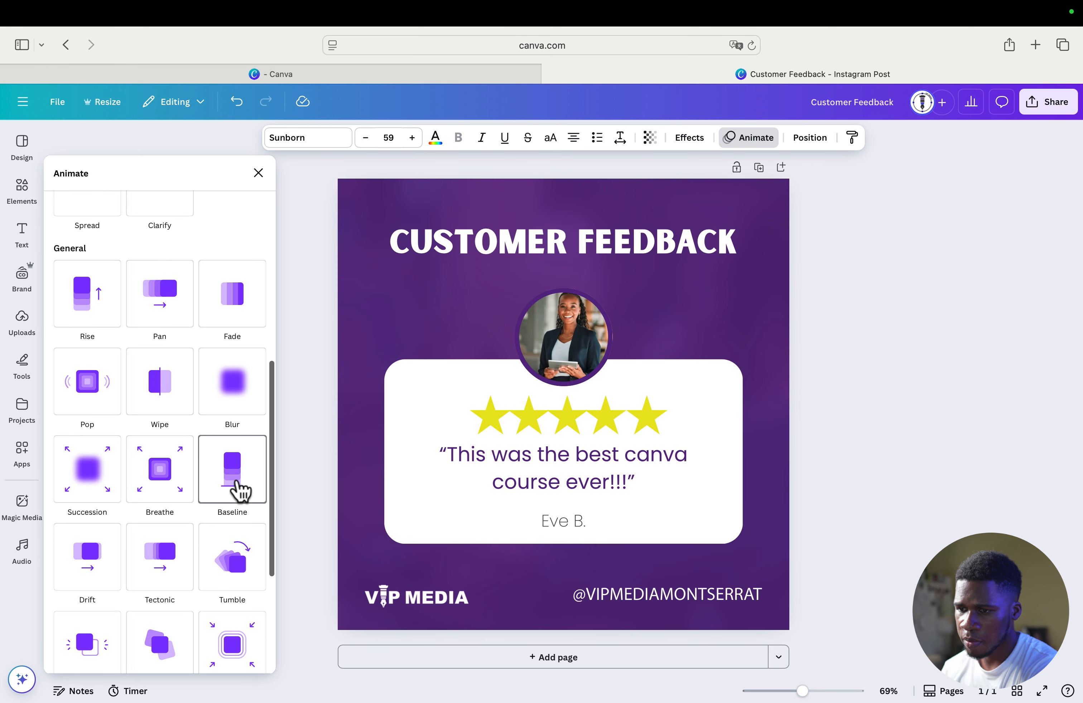
pyautogui.scroll(9, 169, 527)
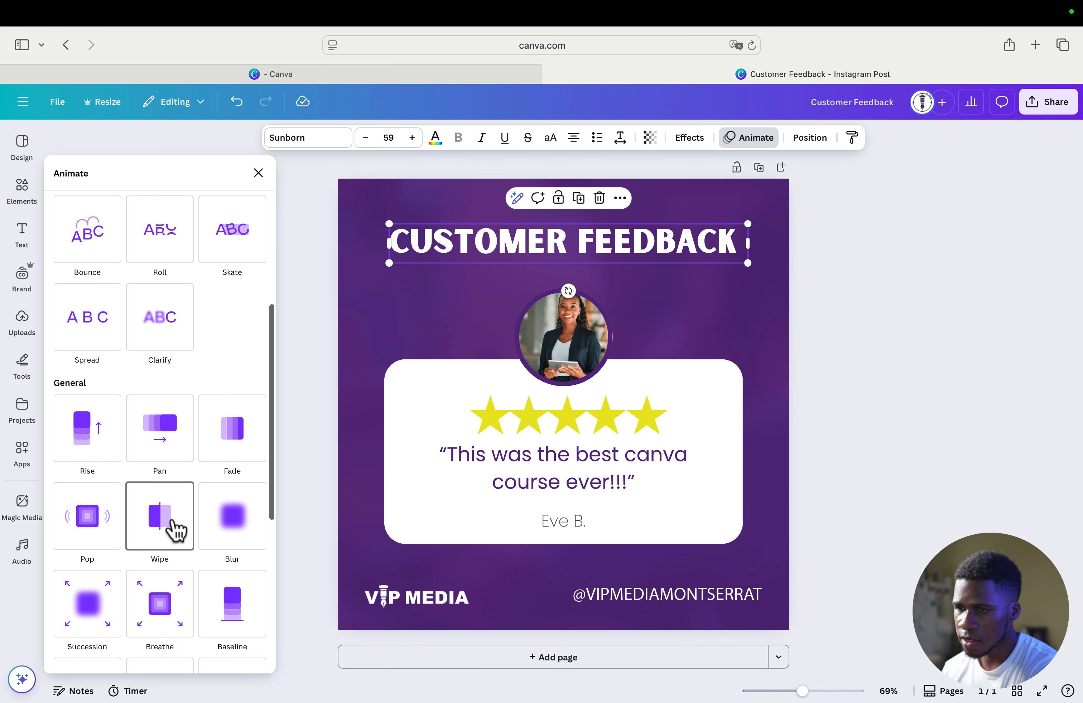
pyautogui.scroll(9, 157, 526)
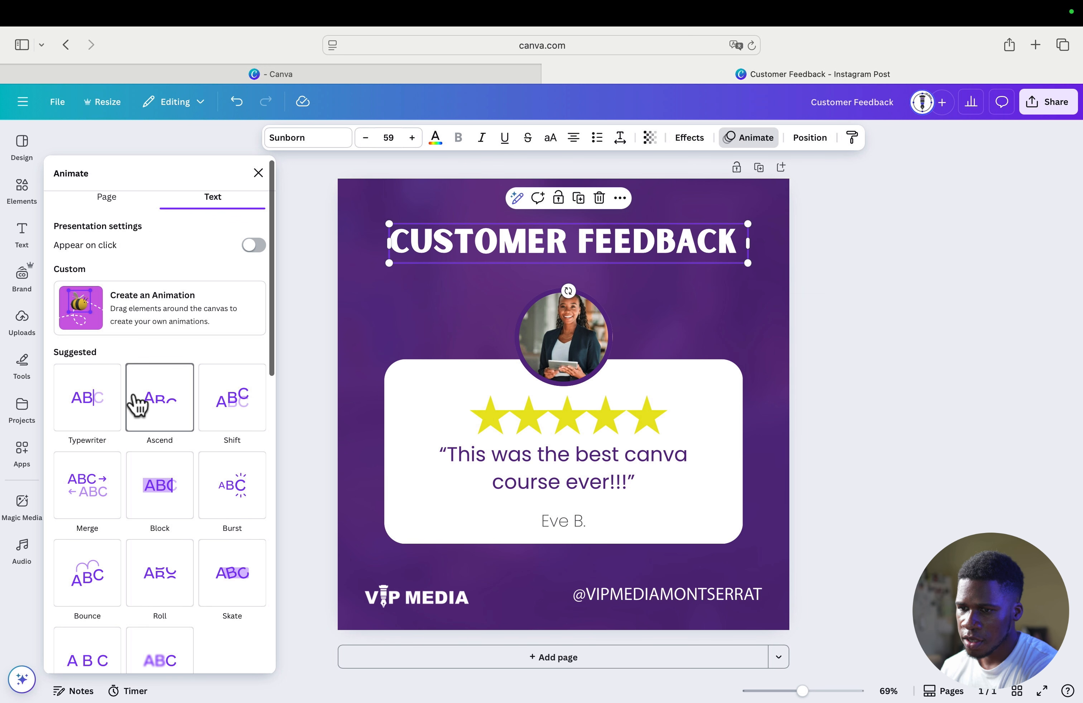
pyautogui.click(91, 405)
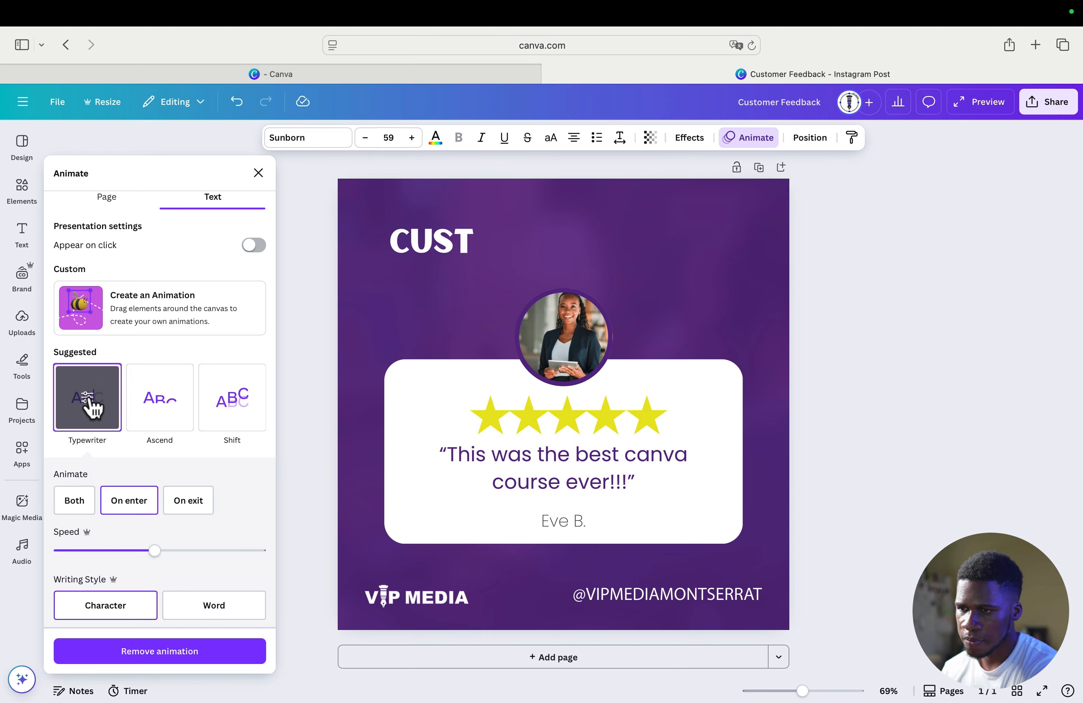
# Try the Both and On exit options for the heading's Typewriter animation, and set it back to On enter
pyautogui.scroll(-2, 217, 484)
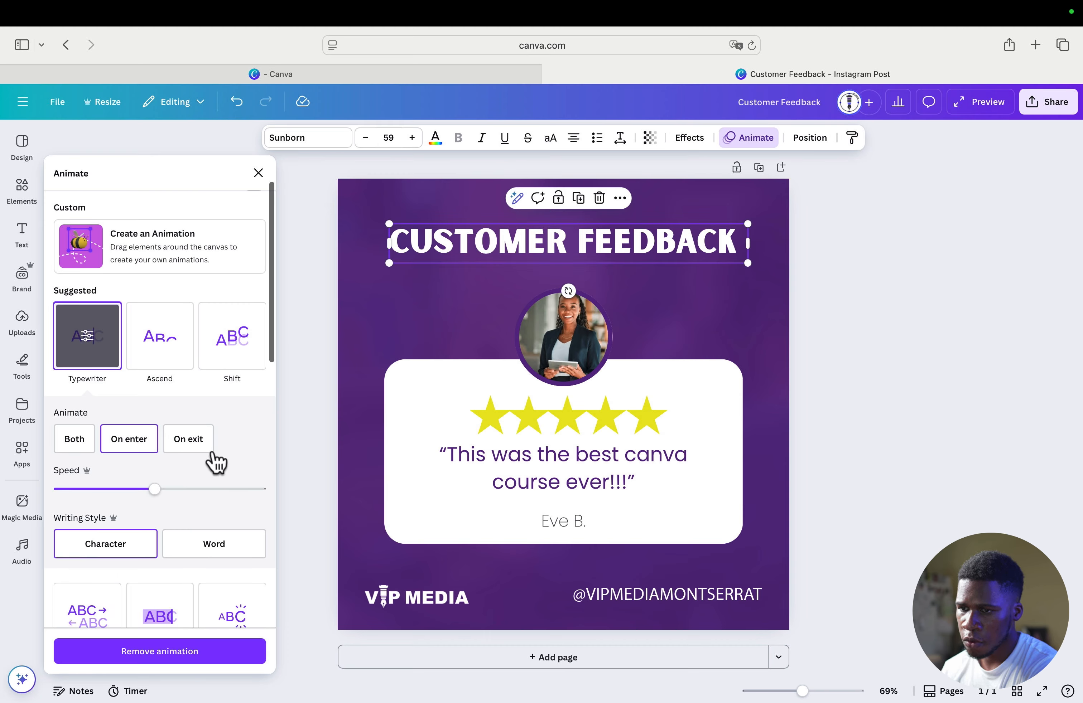
pyautogui.click(150, 437)
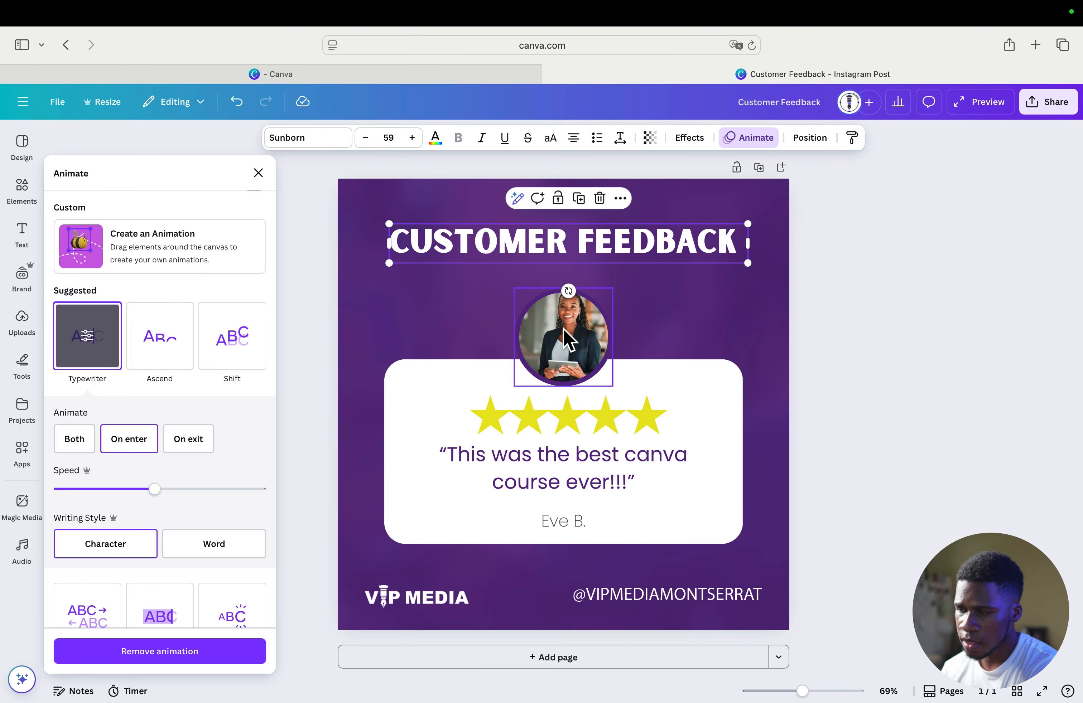
pyautogui.click(70, 438)
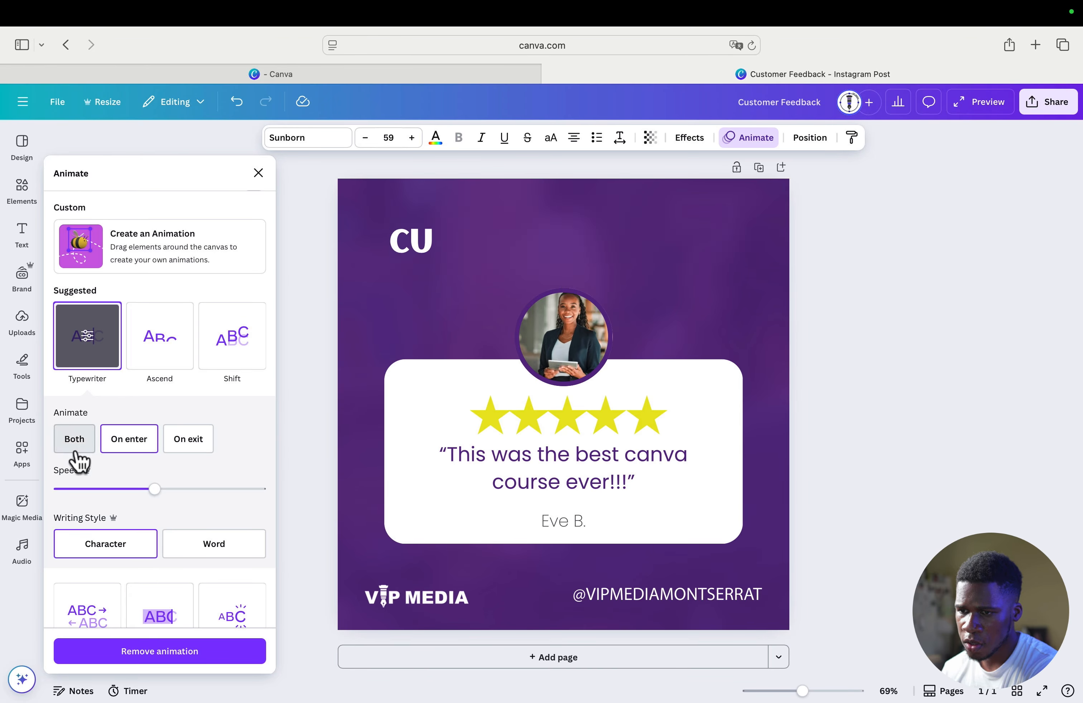
pyautogui.click(78, 447)
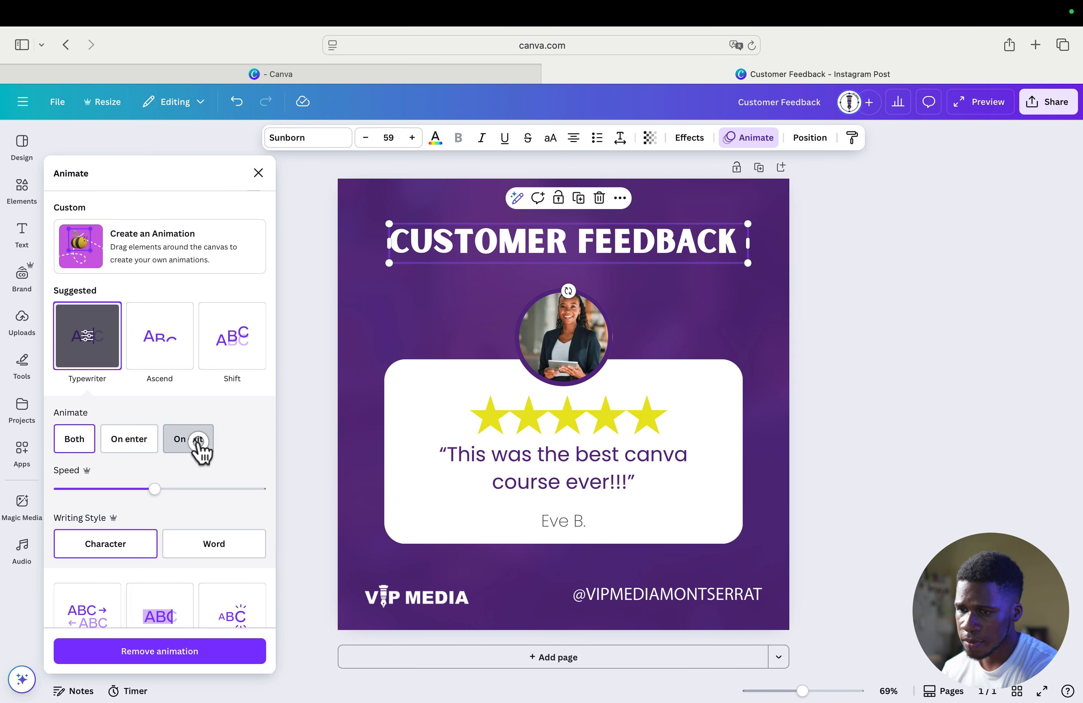
pyautogui.click(199, 442)
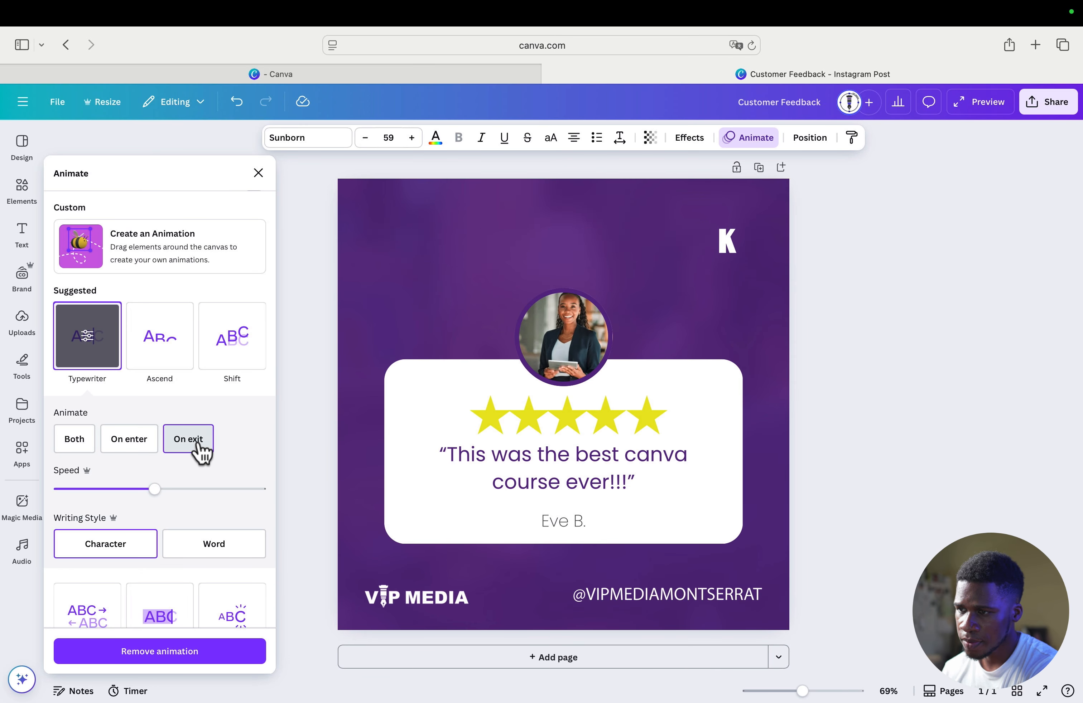
pyautogui.click(130, 441)
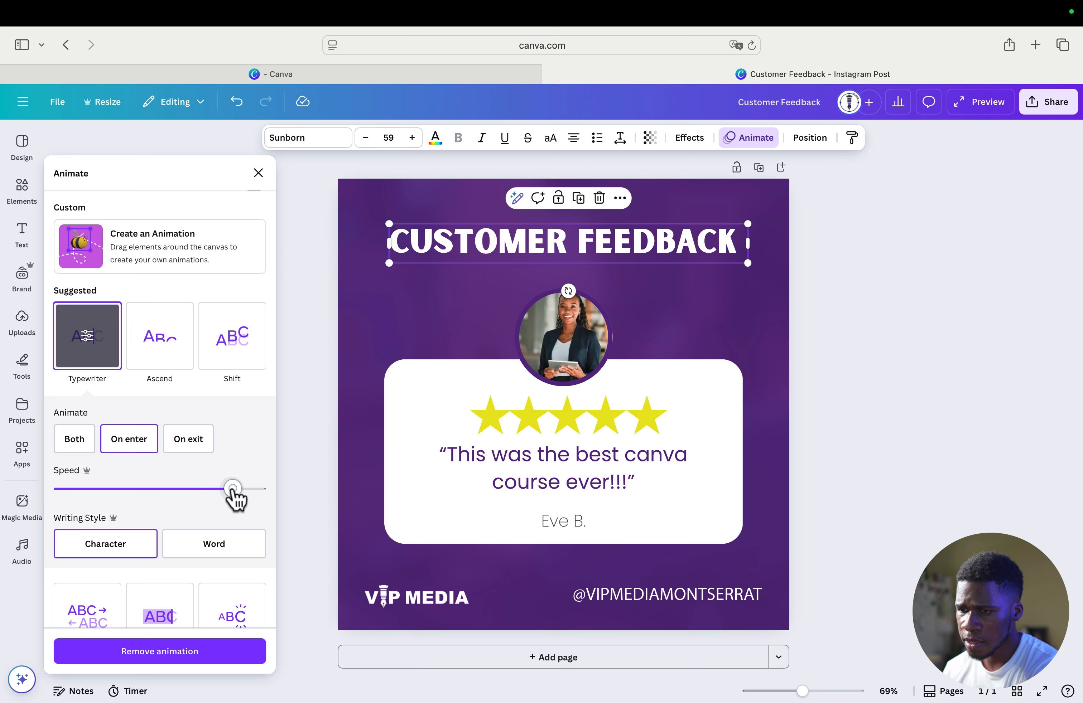
# Set the Typewriter speed slightly below the middle and try the Word writing style before returning to Character
pyautogui.moveTo(232, 490); pyautogui.dragTo(254, 490)
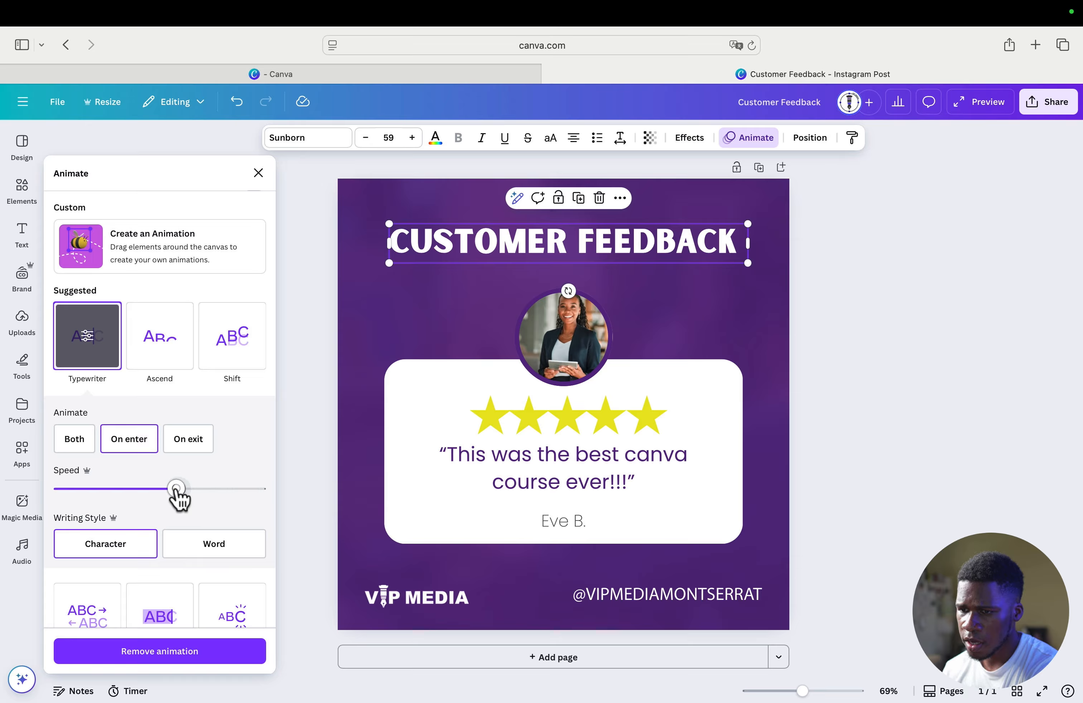
pyautogui.moveTo(152, 490); pyautogui.dragTo(149, 490)
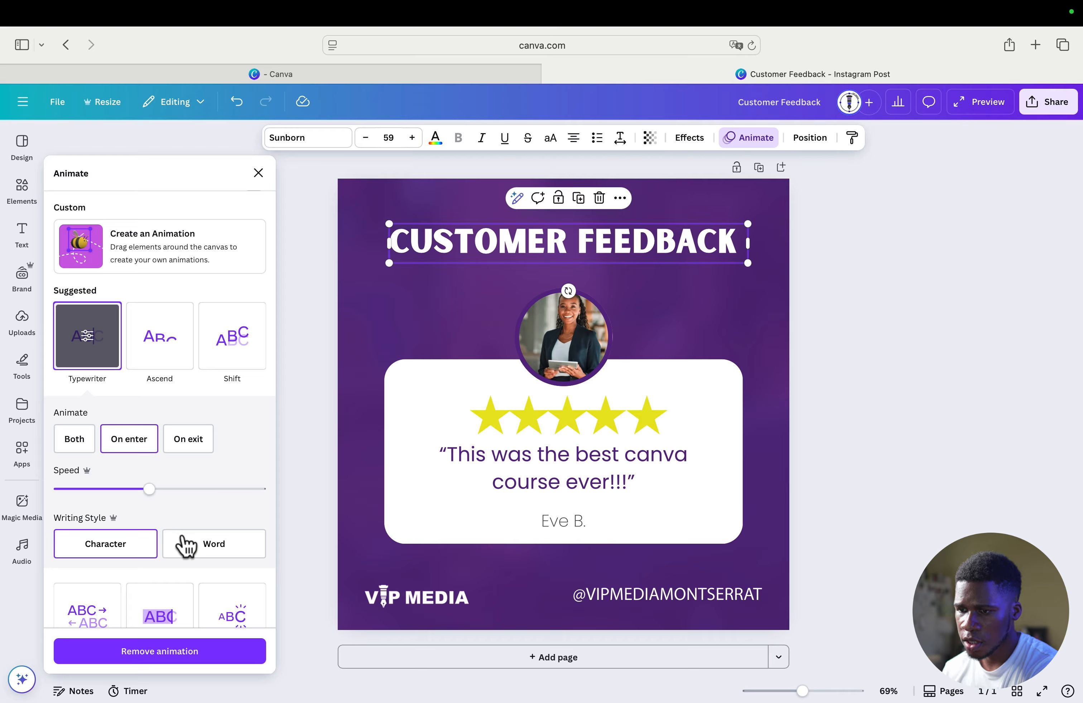
pyautogui.click(133, 547)
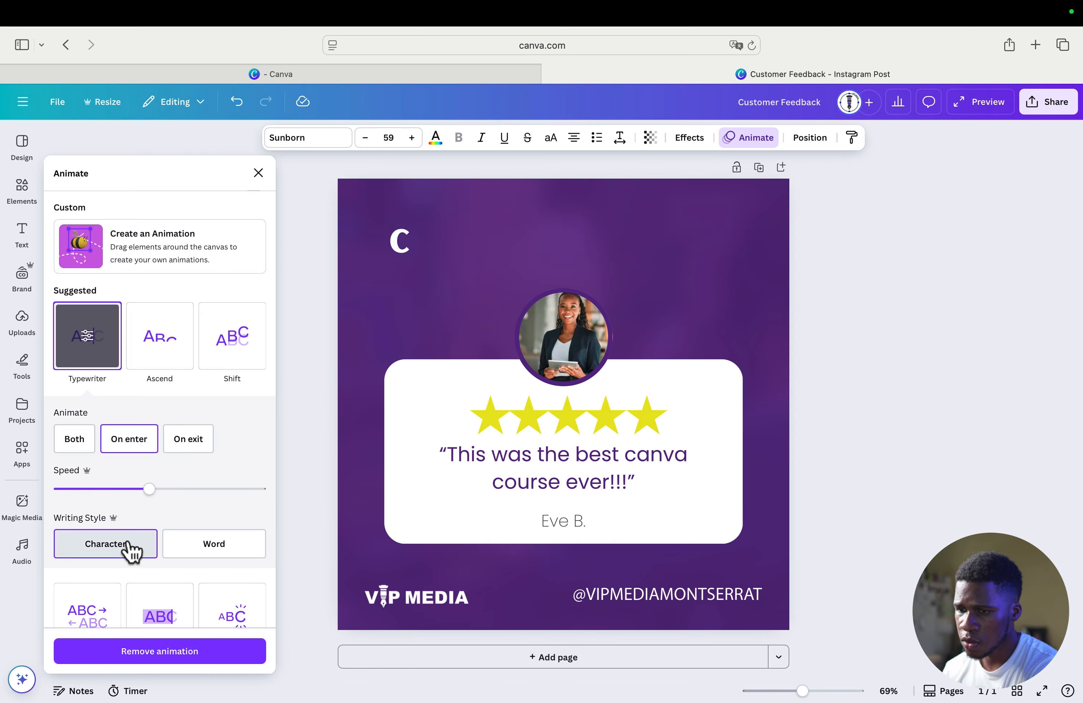
pyautogui.click(214, 553)
pyautogui.click(133, 548)
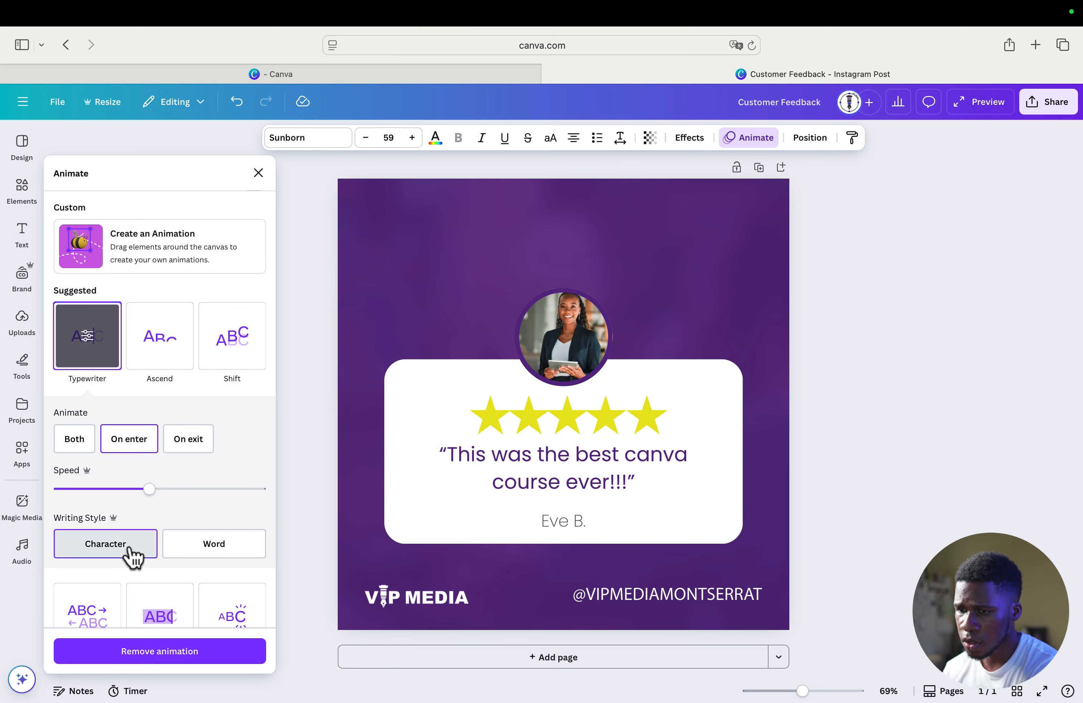
pyautogui.click(220, 548)
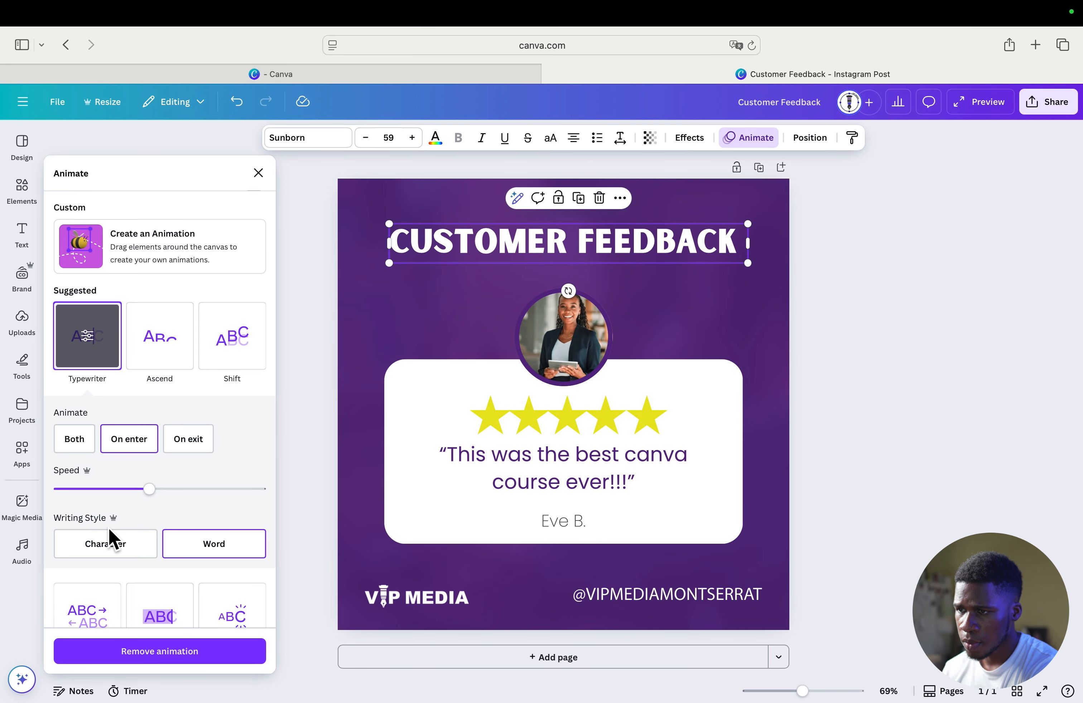
pyautogui.click(100, 539)
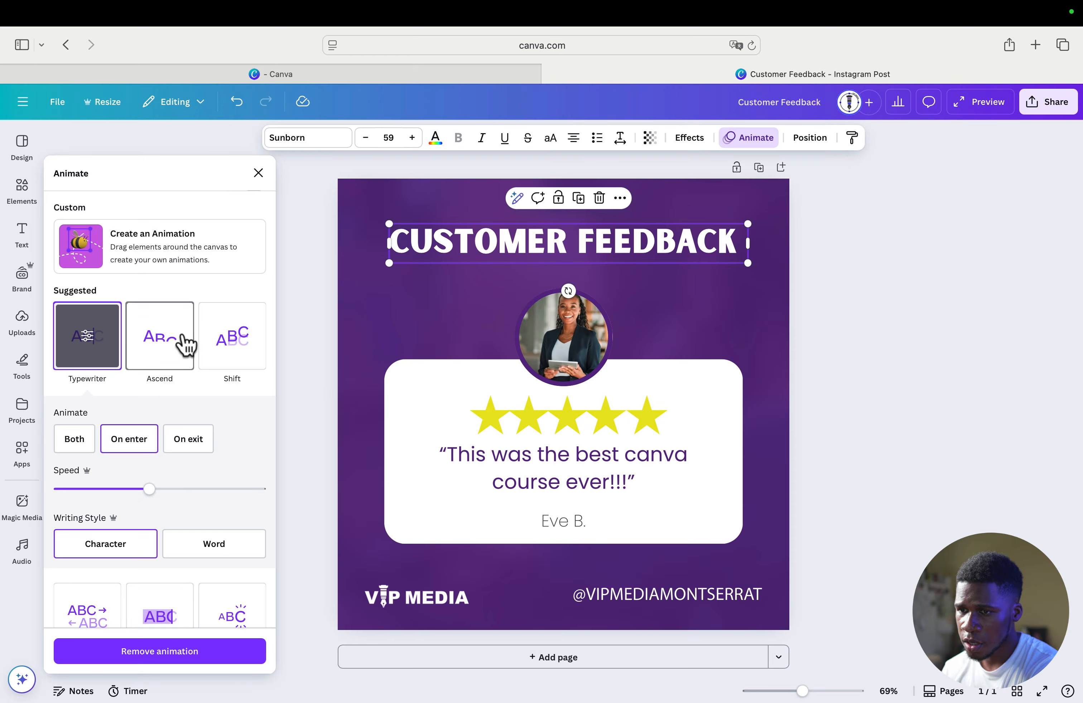
# Try Ascend on the heading, switch the animation to Shift, and test its directions, ending on the downward one
pyautogui.click(162, 342)
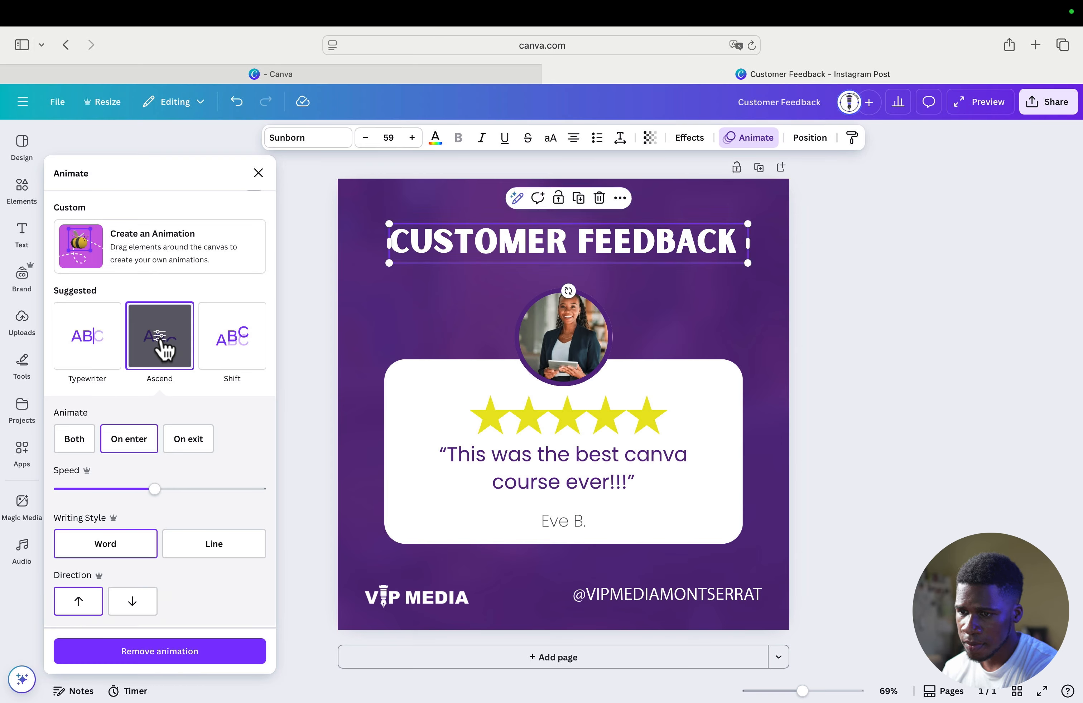
pyautogui.click(221, 357)
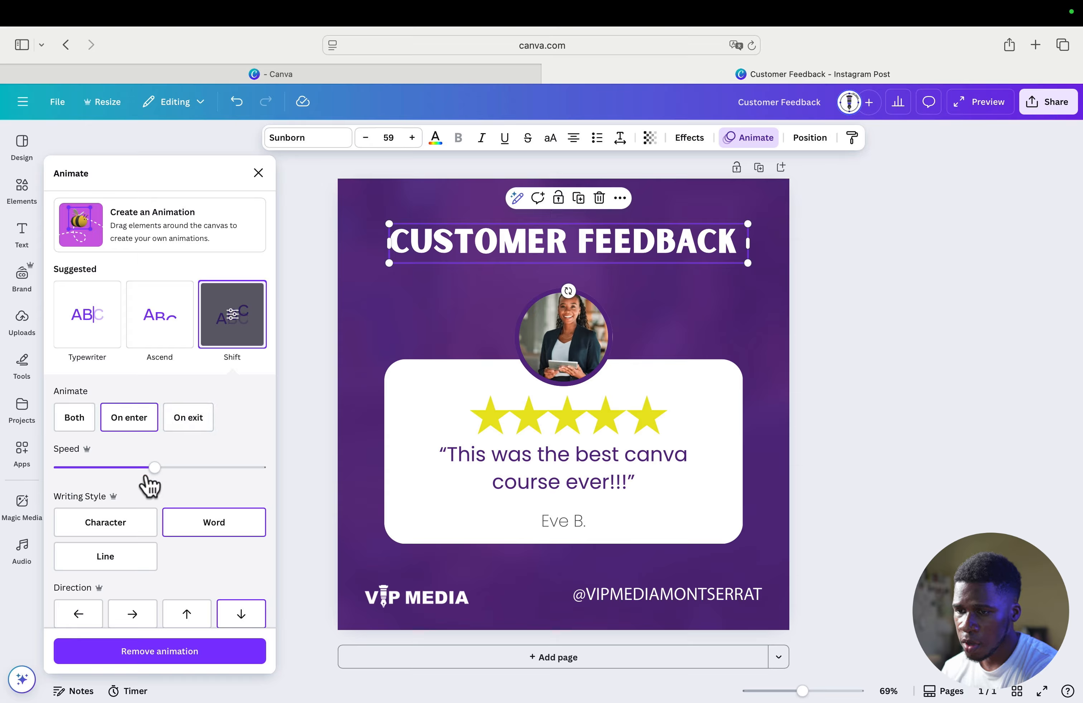
pyautogui.scroll(-5, 167, 491)
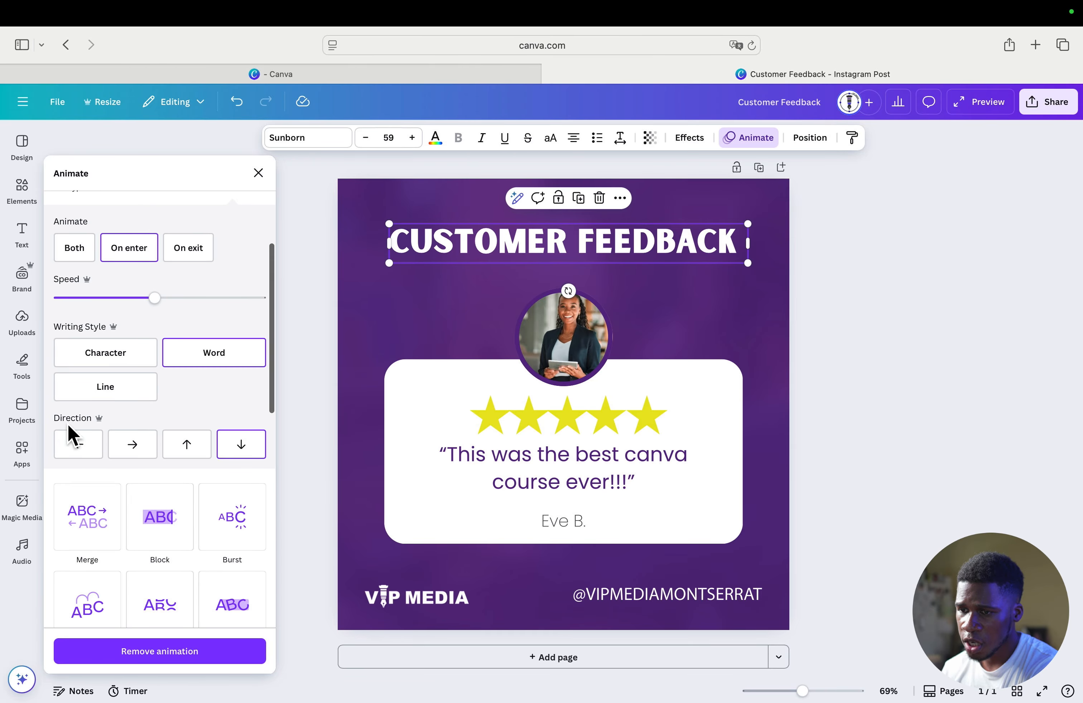
pyautogui.click(135, 445)
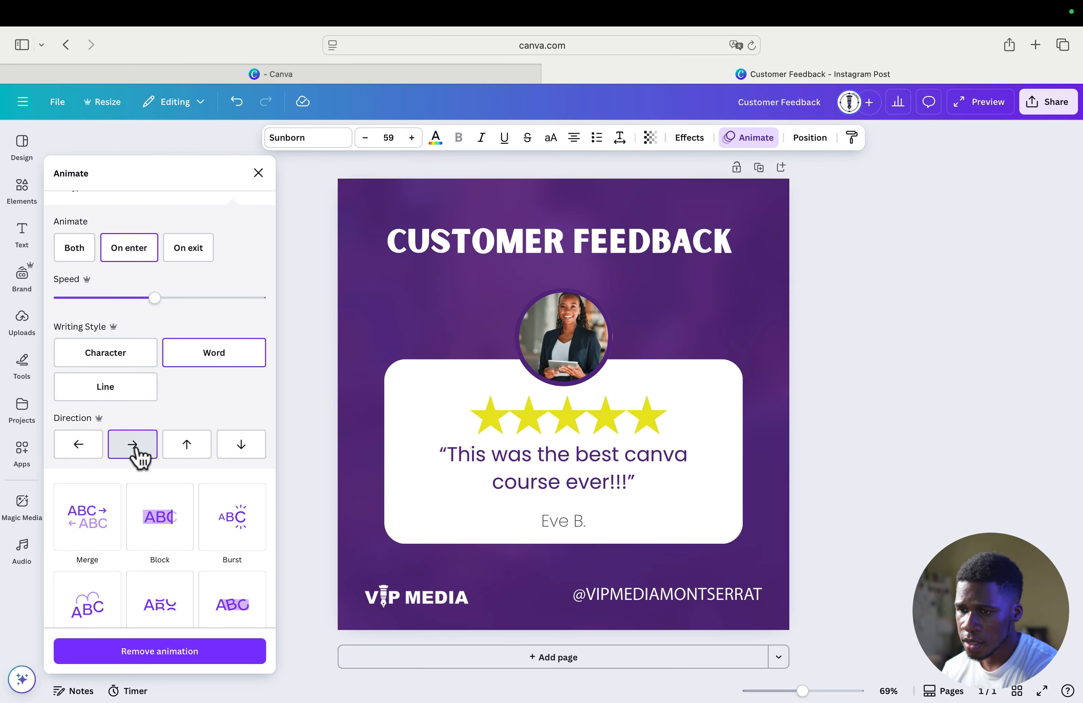
pyautogui.click(80, 444)
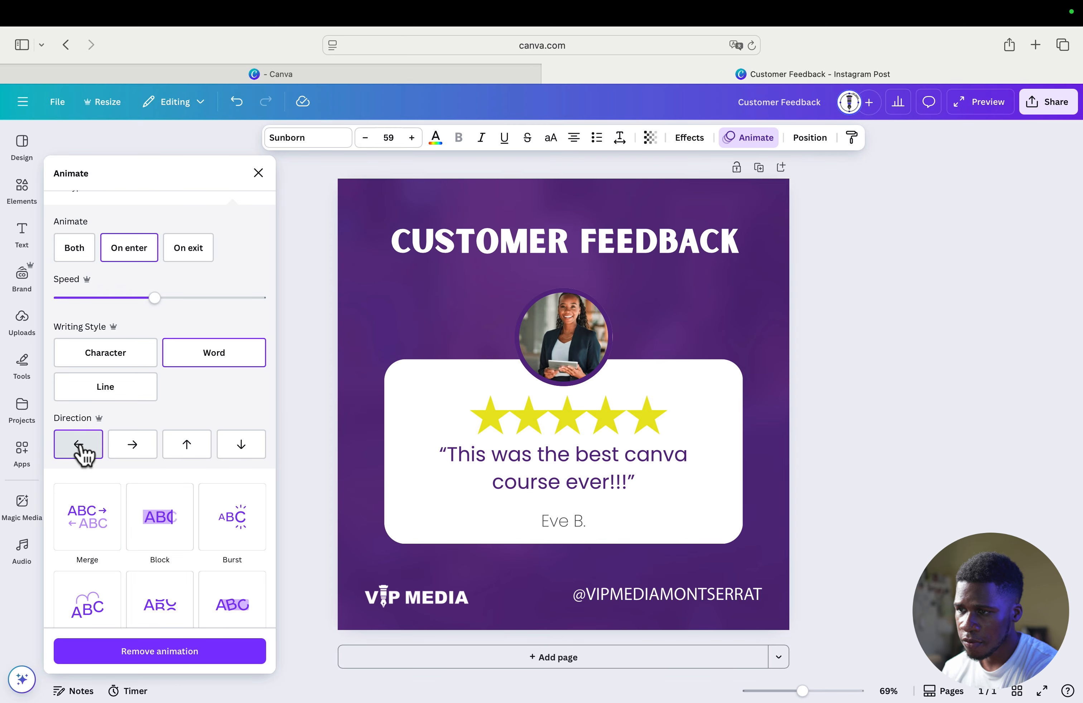
pyautogui.click(188, 448)
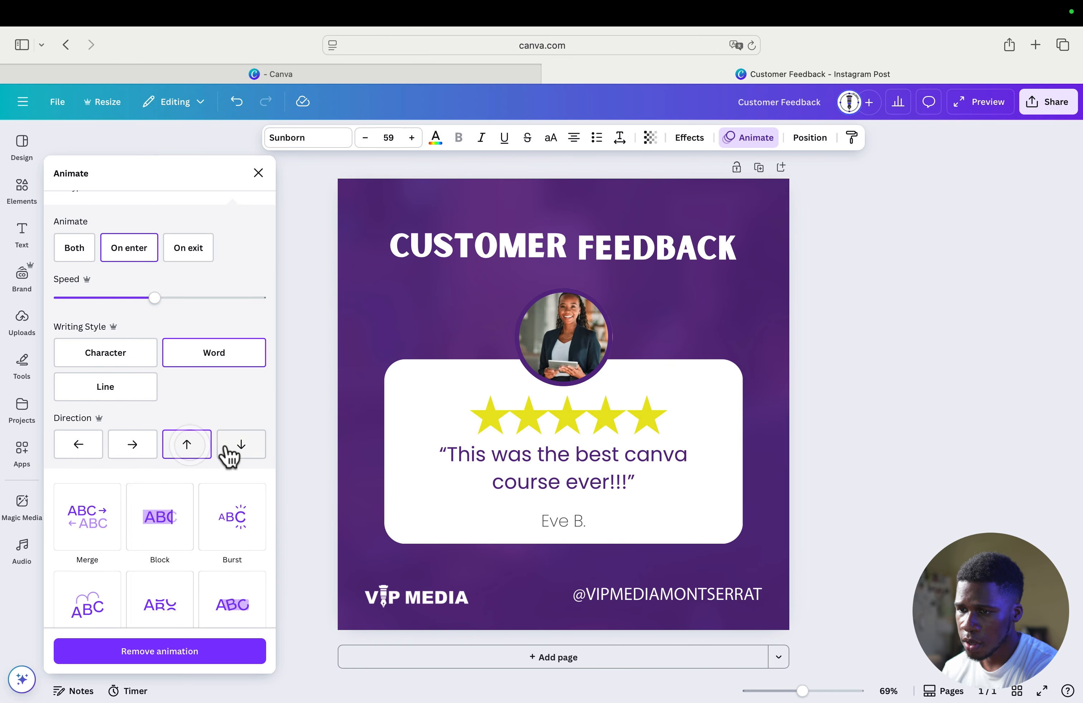
pyautogui.click(237, 448)
# Preview the page animations, try Sleek, and apply Simple to the whole page
pyautogui.scroll(3, 183, 445)
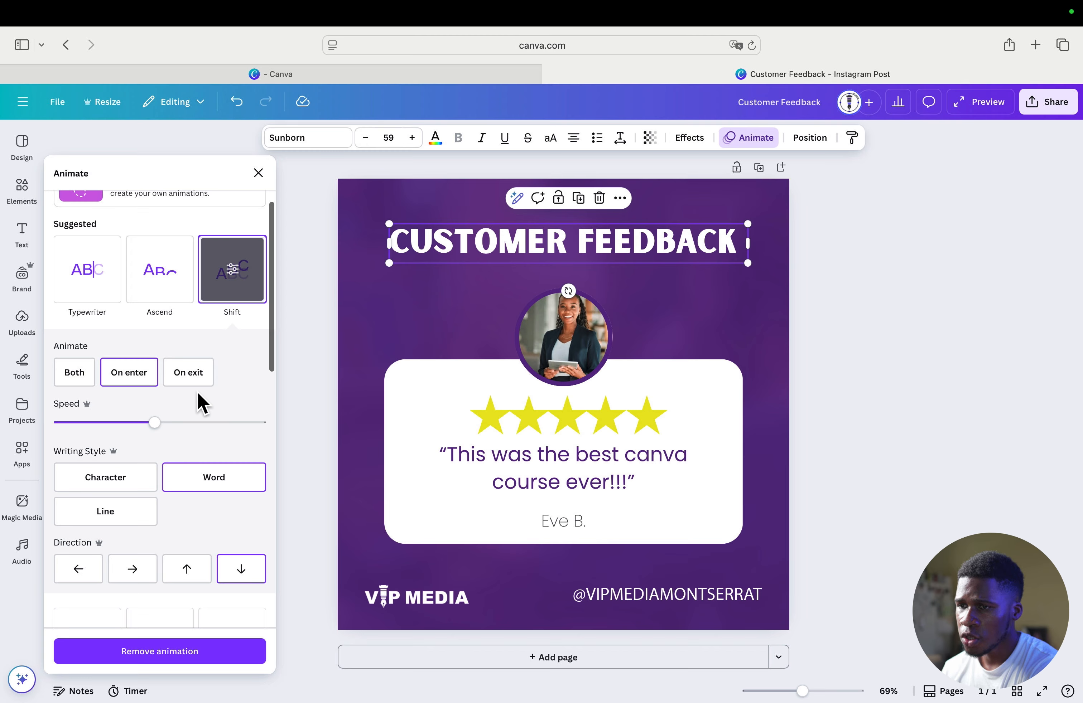
pyautogui.scroll(3, 167, 399)
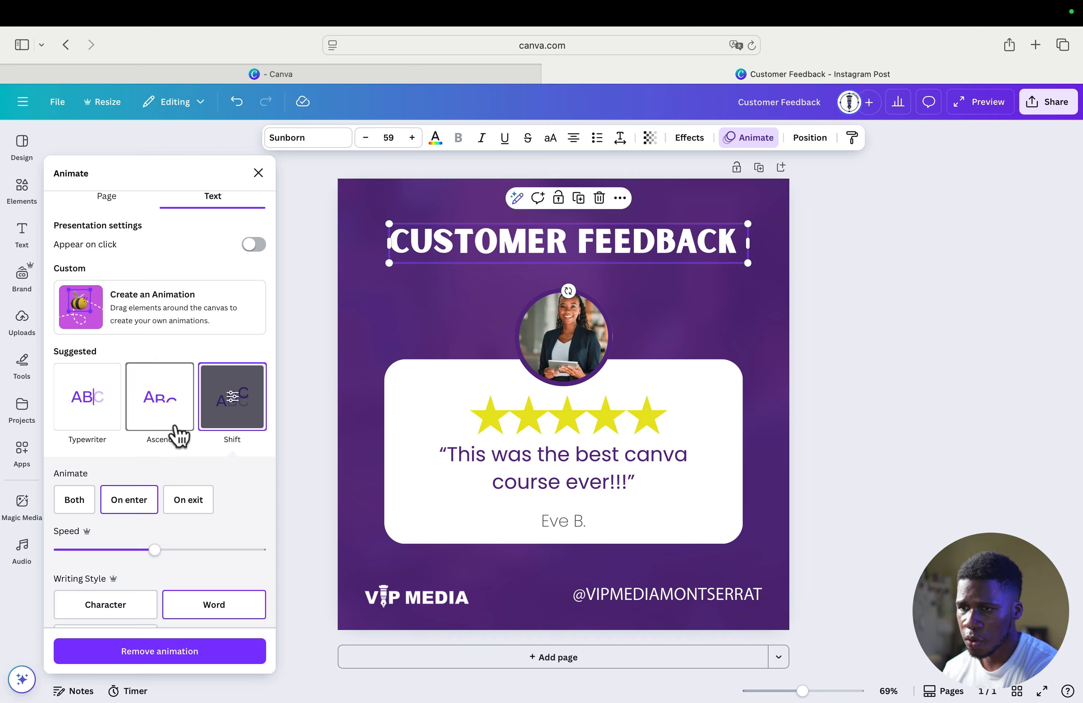
pyautogui.scroll(1, 175, 429)
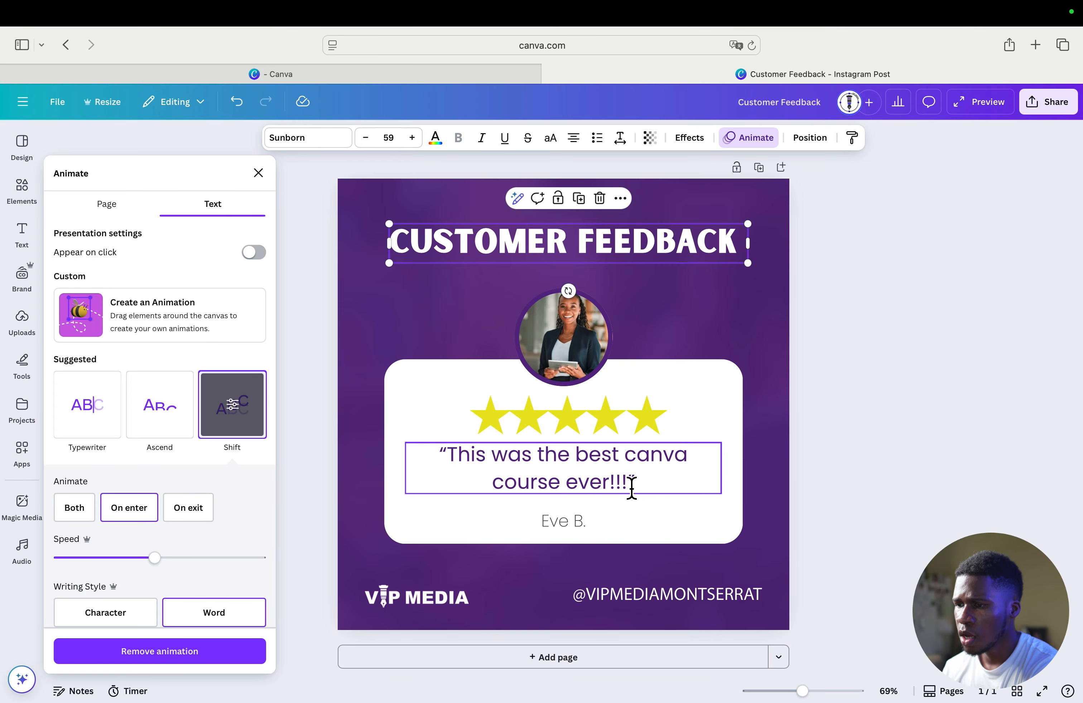
pyautogui.click(101, 206)
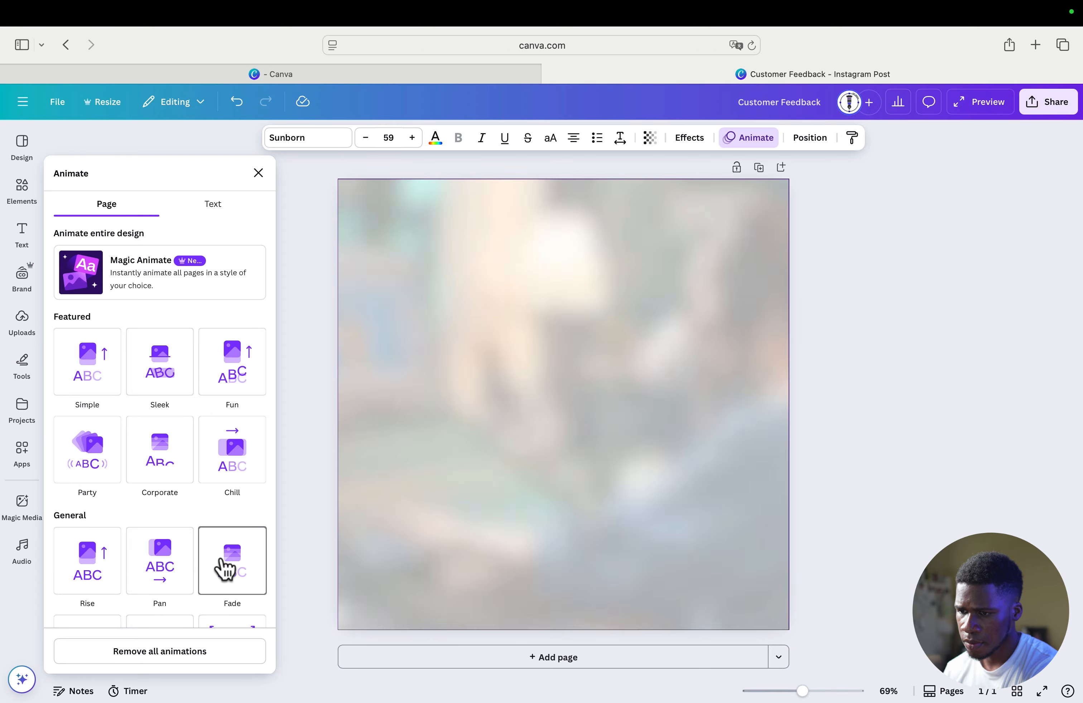
pyautogui.scroll(-3, 223, 569)
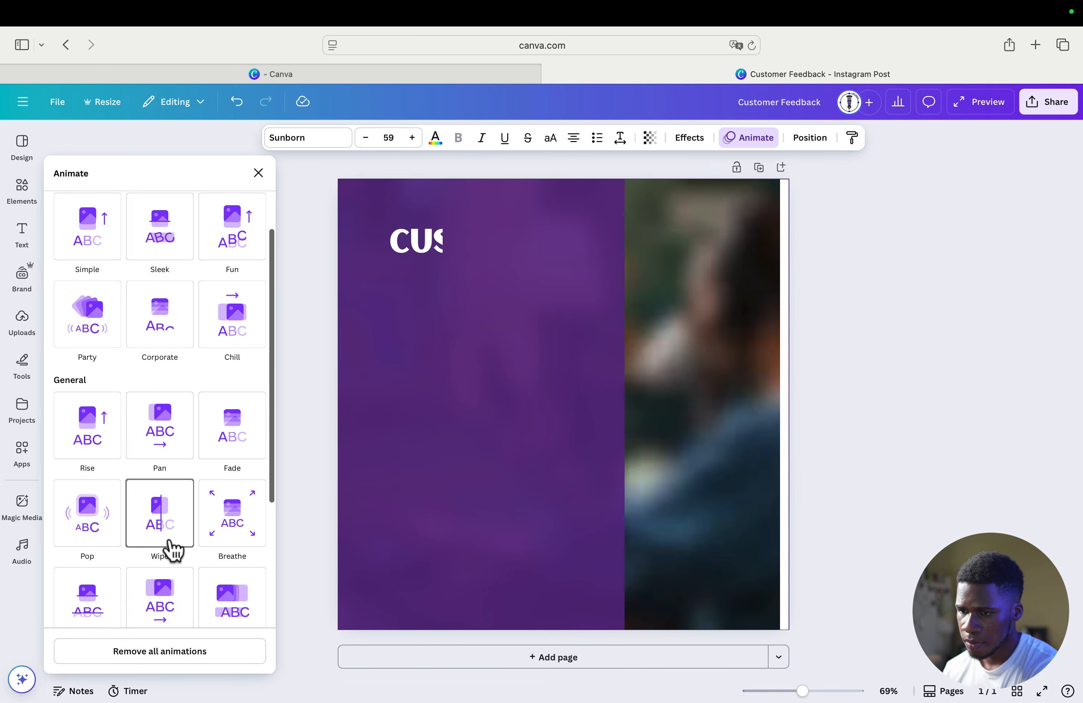
pyautogui.scroll(3, 158, 498)
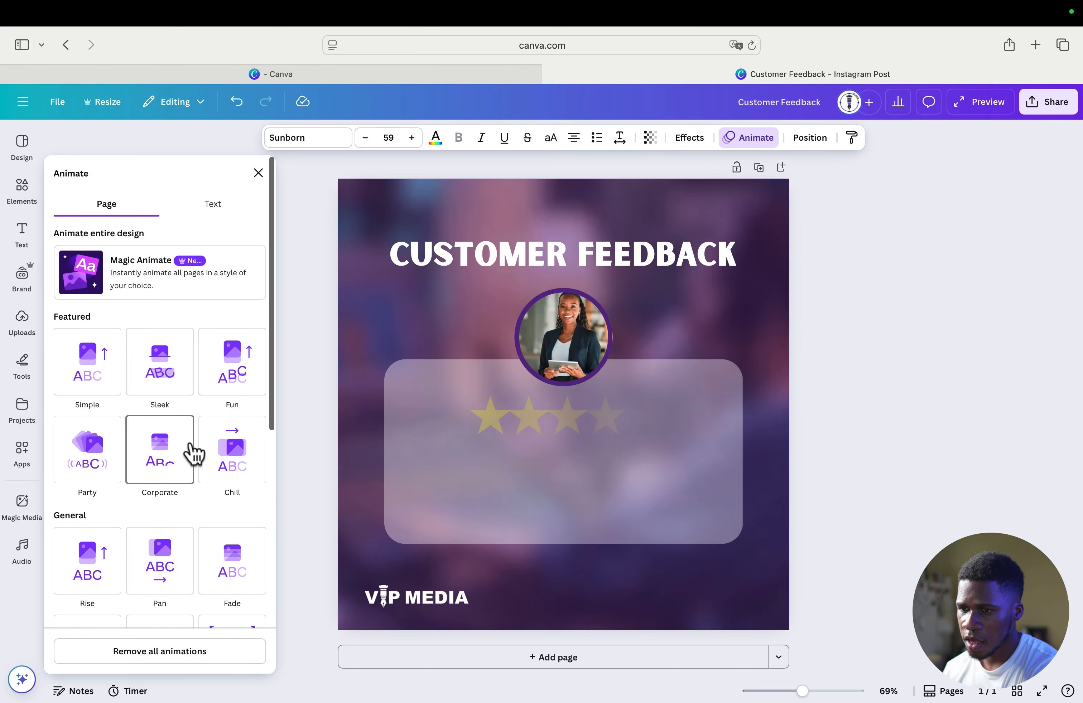
pyautogui.click(177, 383)
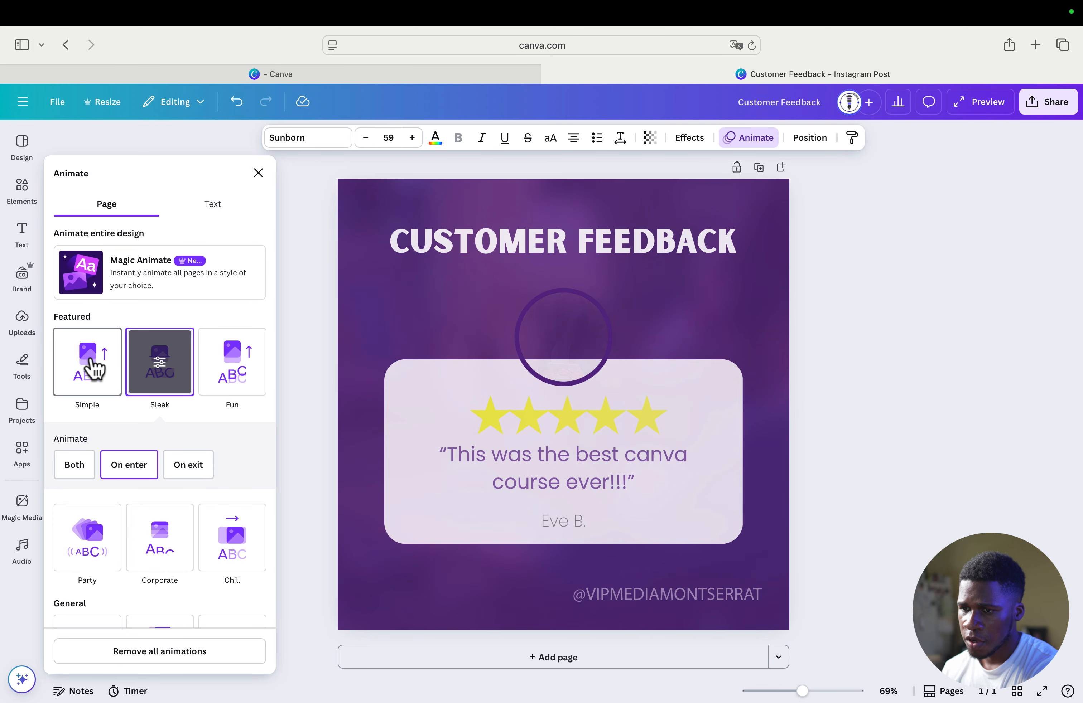
pyautogui.click(95, 368)
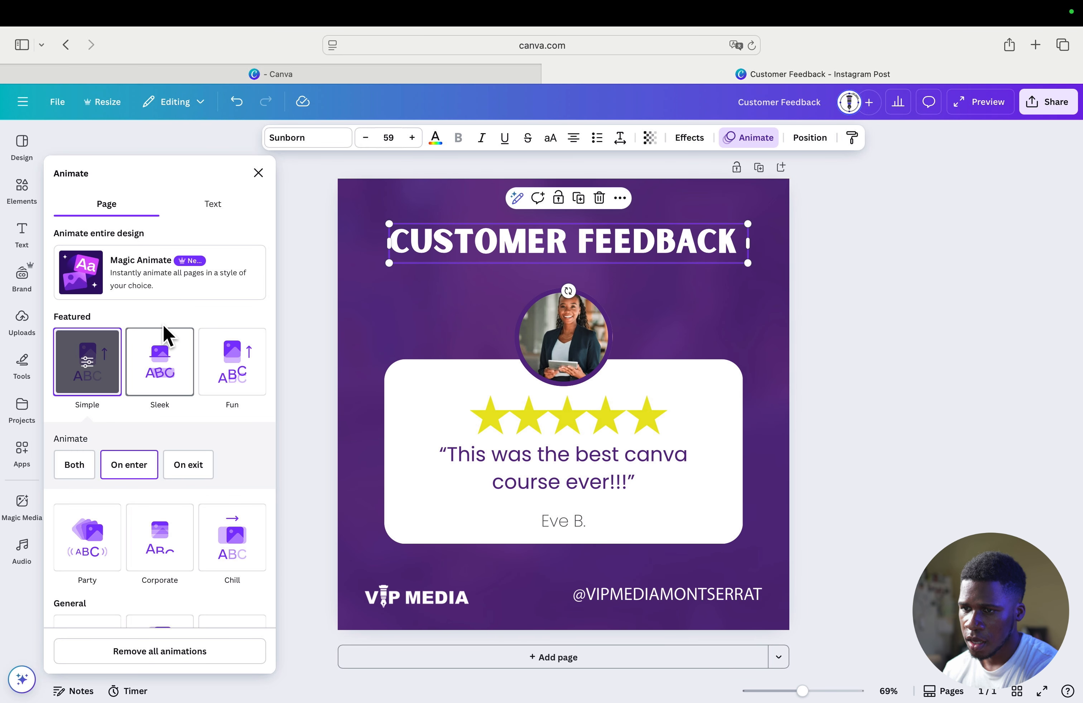
pyautogui.scroll(-3, 164, 333)
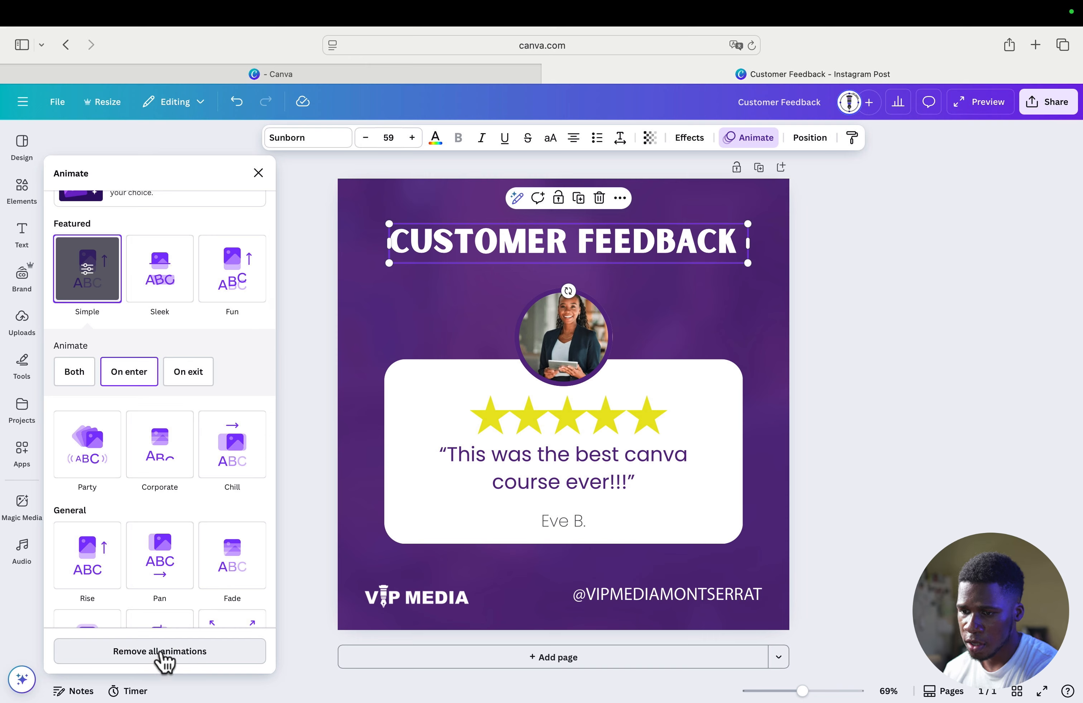
# Remove all animations from the page and apply the Typewriter animation to the Customer Feedback heading
pyautogui.click(161, 653)
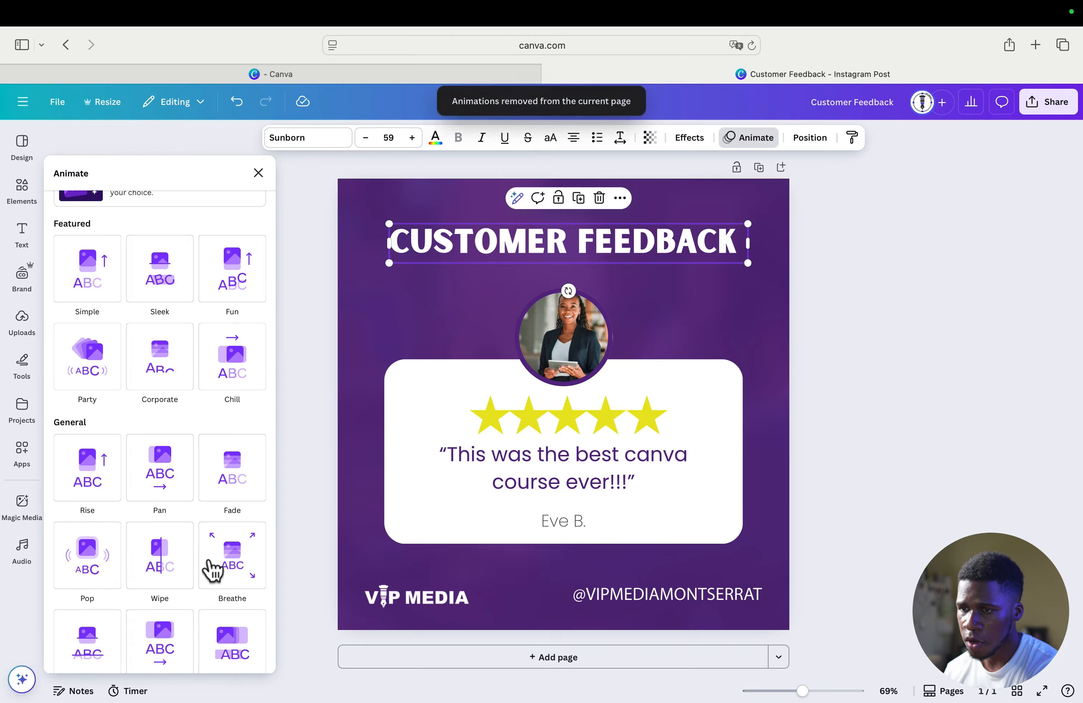
pyautogui.scroll(3, 206, 265)
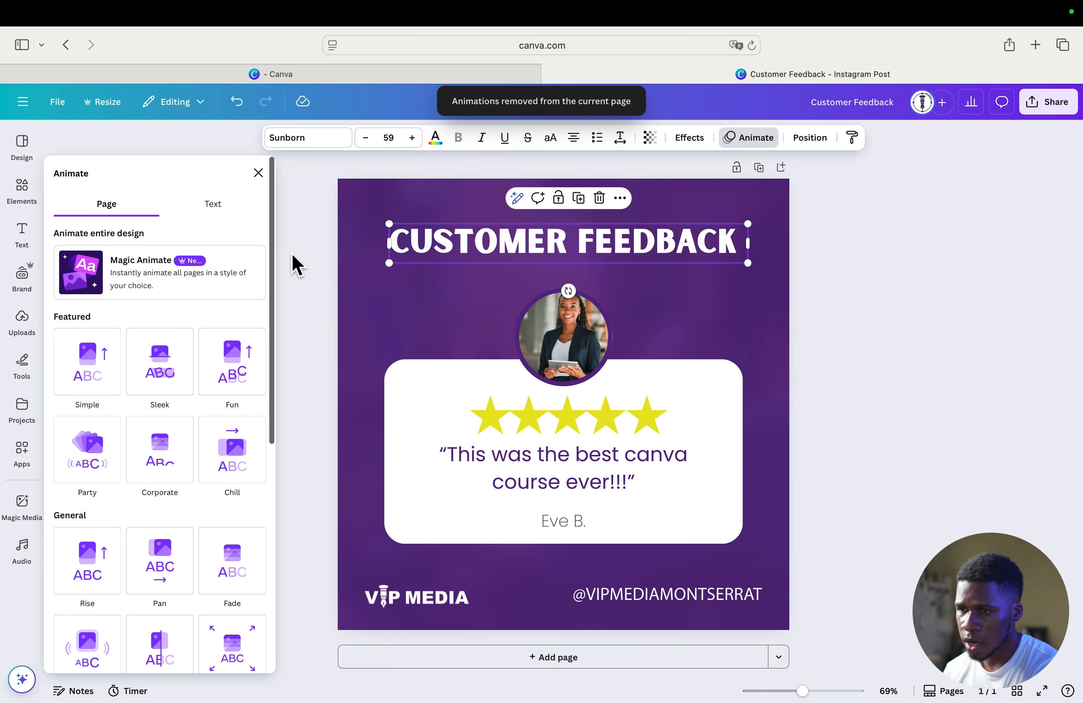
pyautogui.click(212, 206)
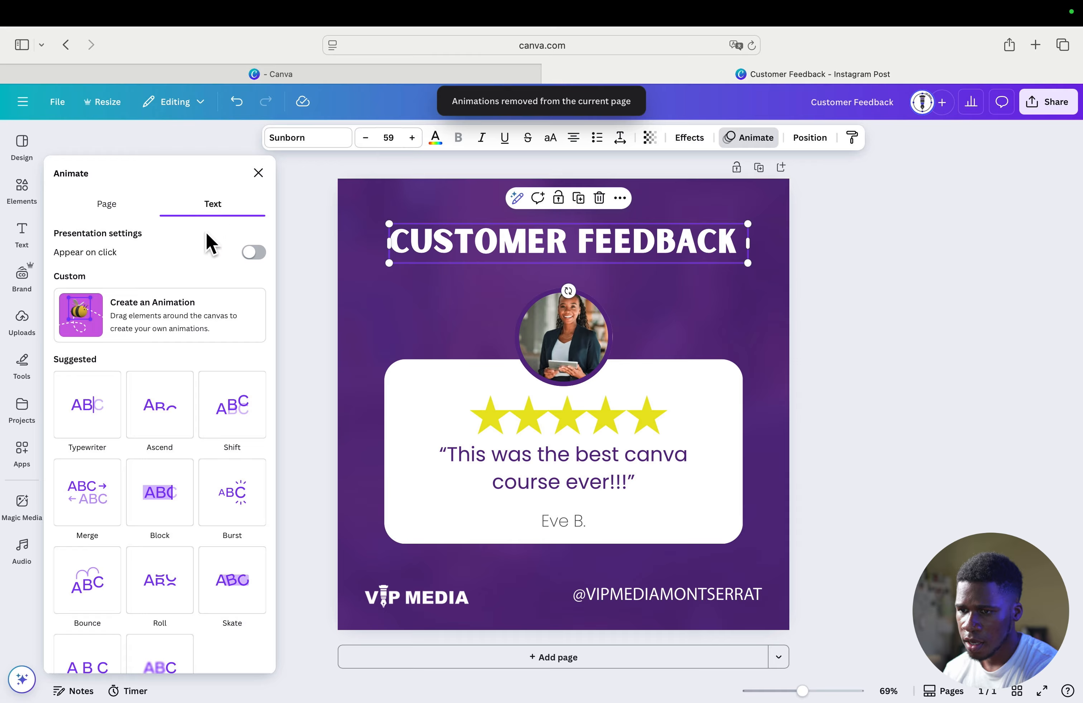
pyautogui.click(88, 417)
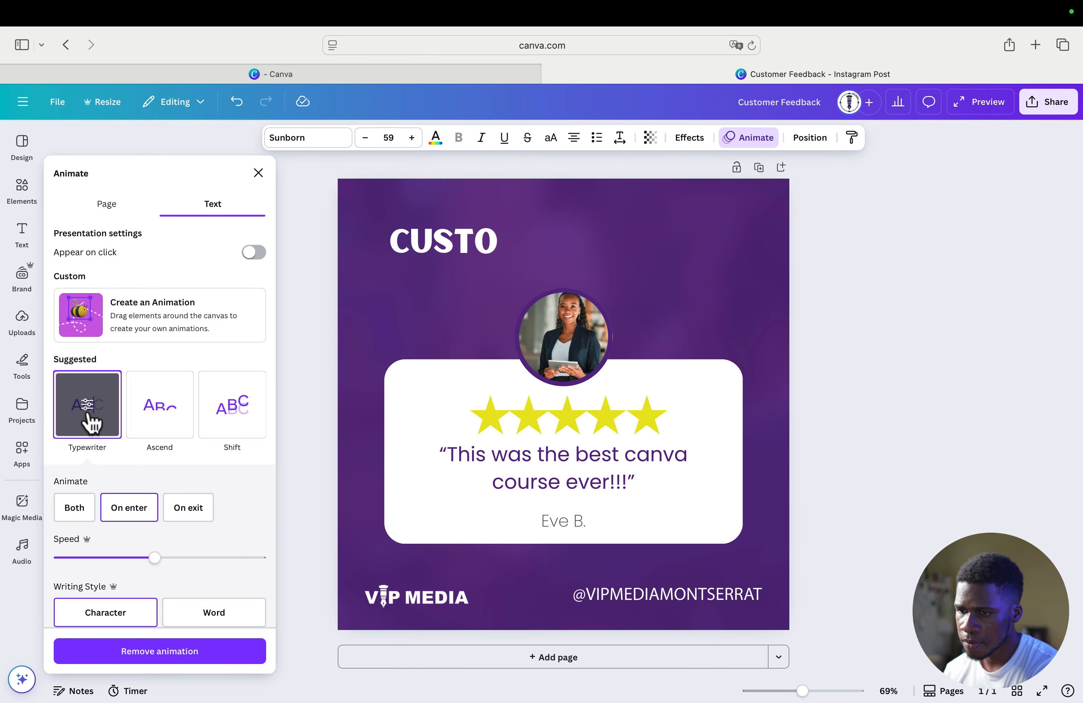
pyautogui.click(258, 174)
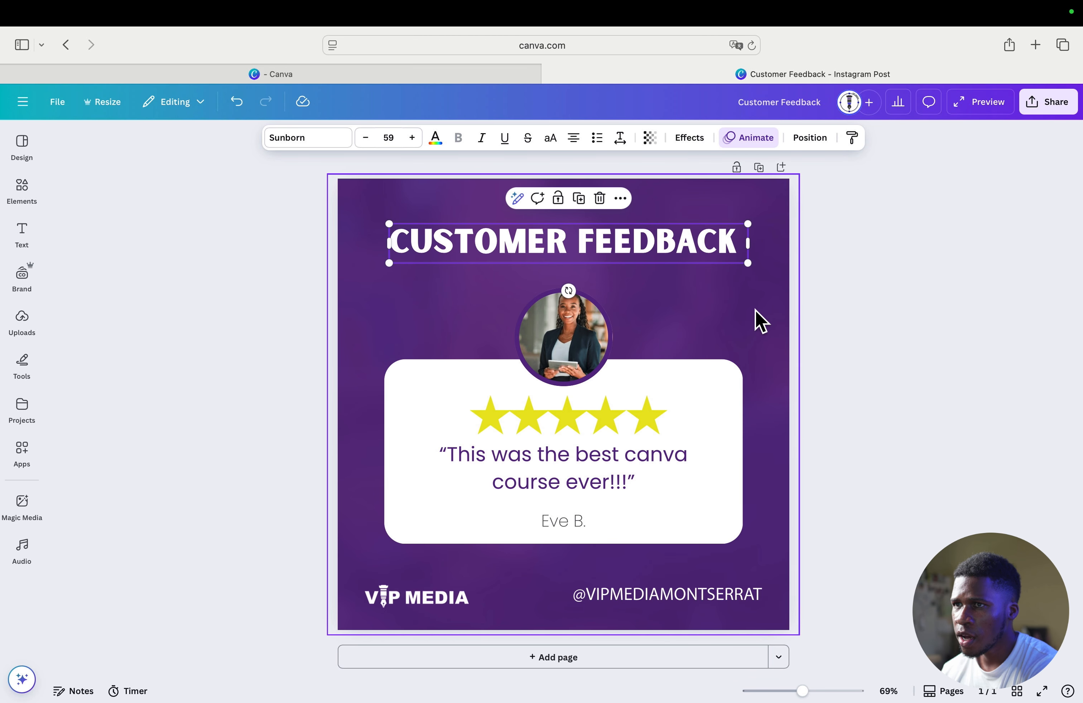
# Apply the Baseline animation to the circular portrait photo above the review card
pyautogui.click(566, 324)
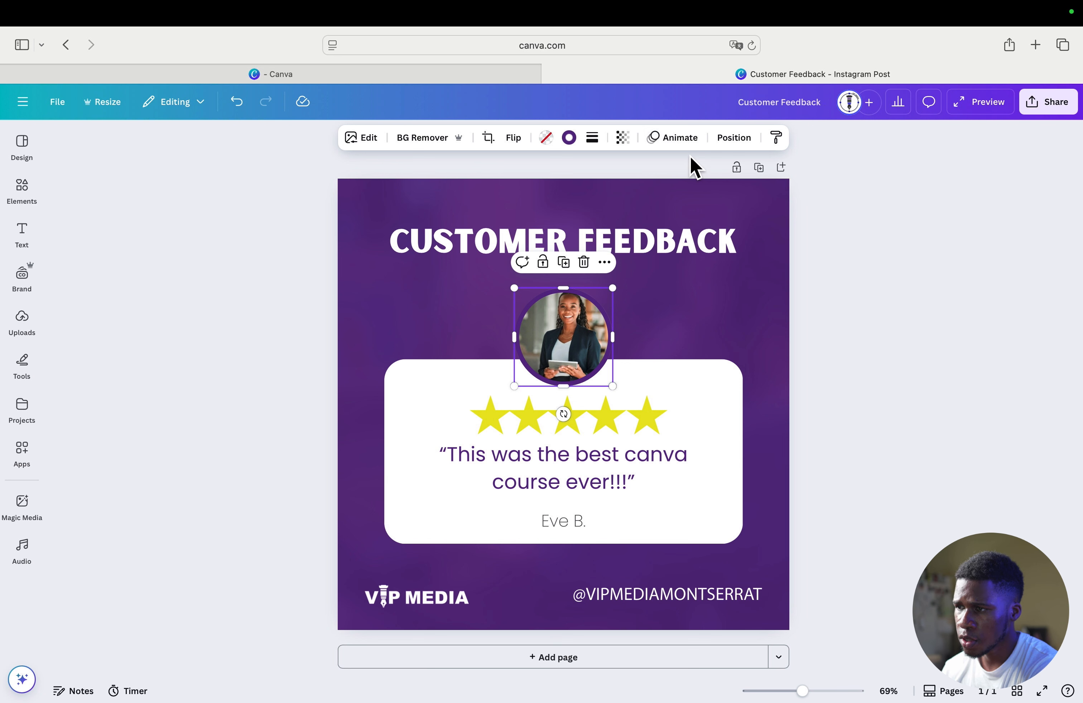
pyautogui.click(678, 140)
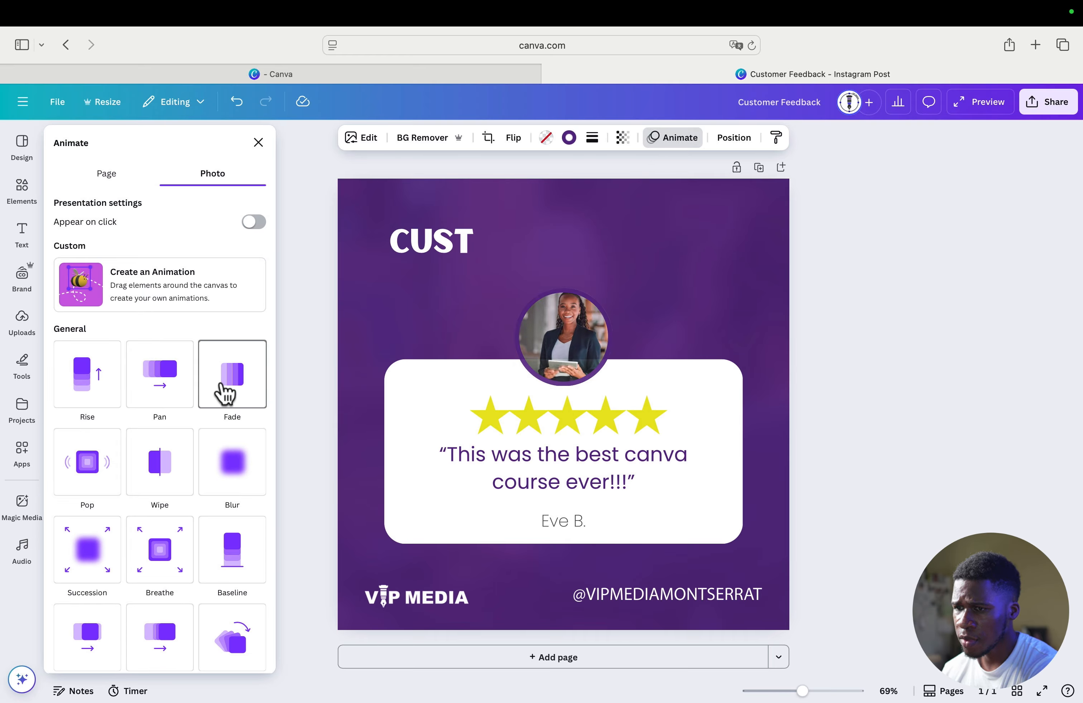
pyautogui.scroll(-3, 173, 445)
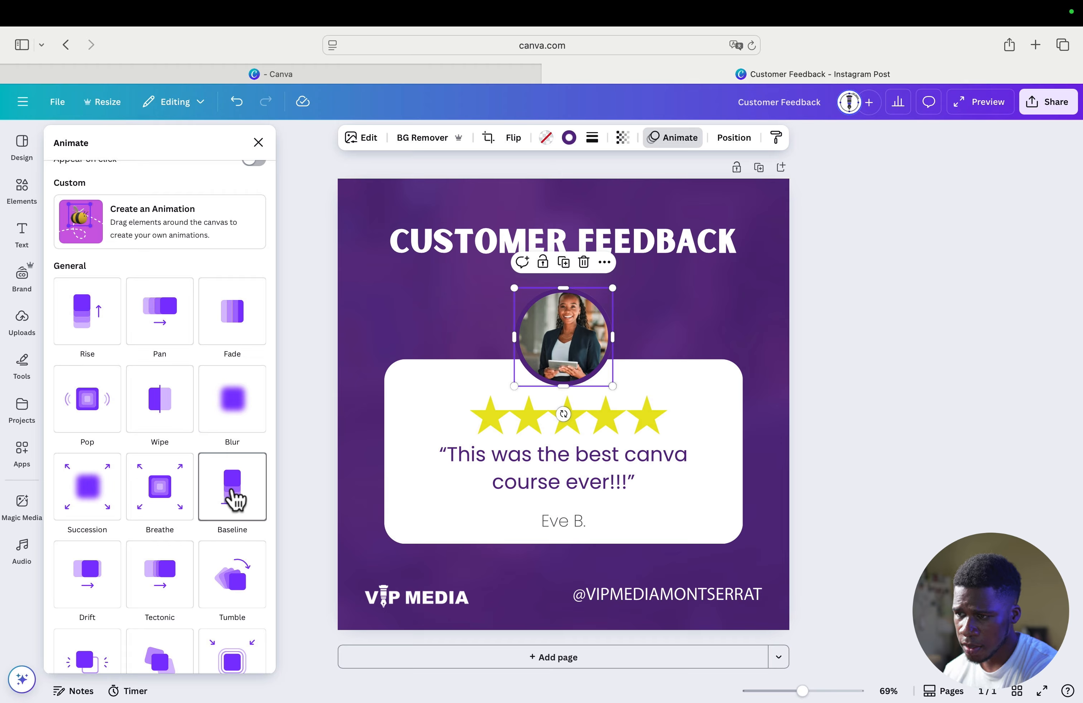
pyautogui.click(233, 492)
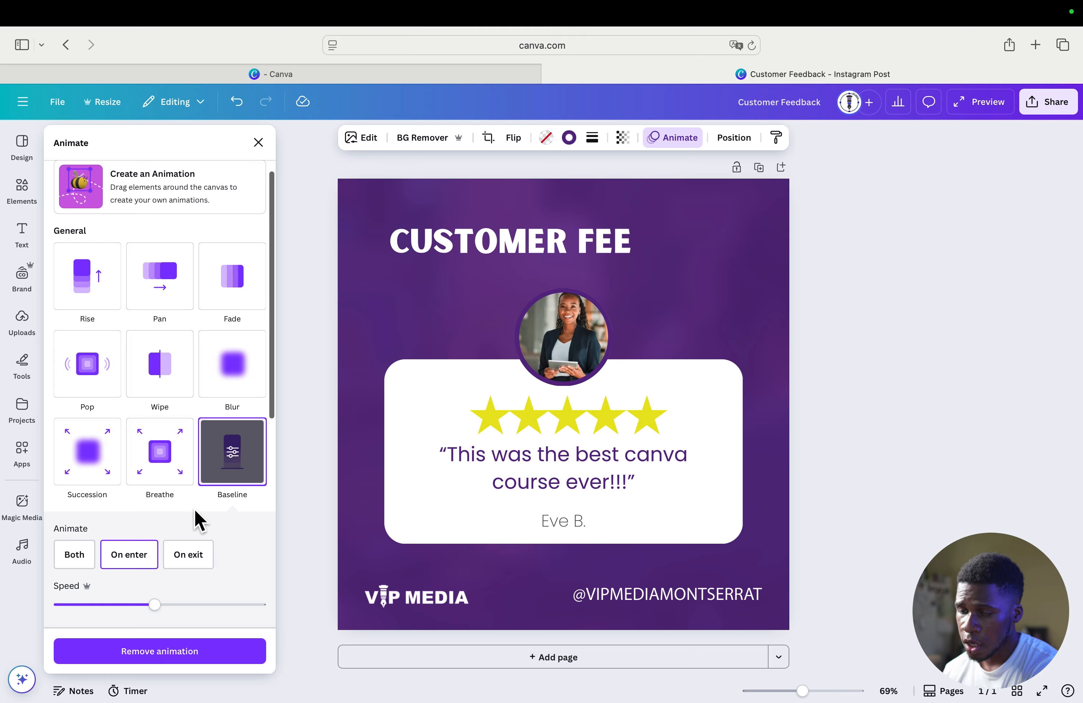
# Set the direction of the photo's Baseline animation to downward and close the animation settings
pyautogui.scroll(-2, 173, 489)
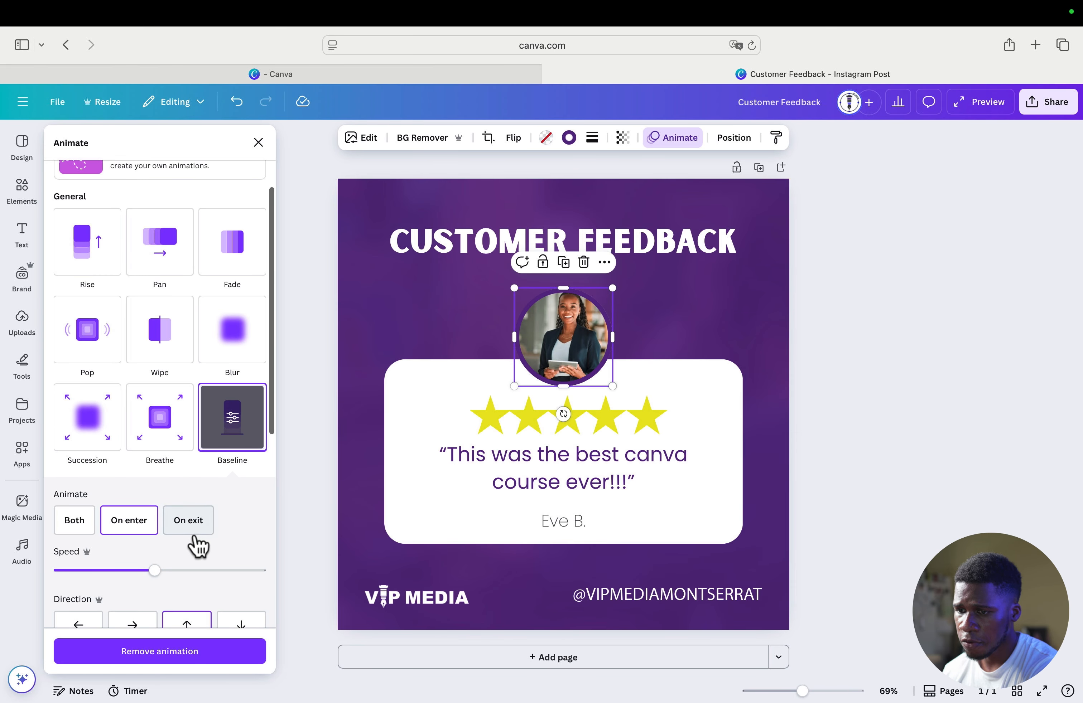
pyautogui.scroll(-3, 153, 568)
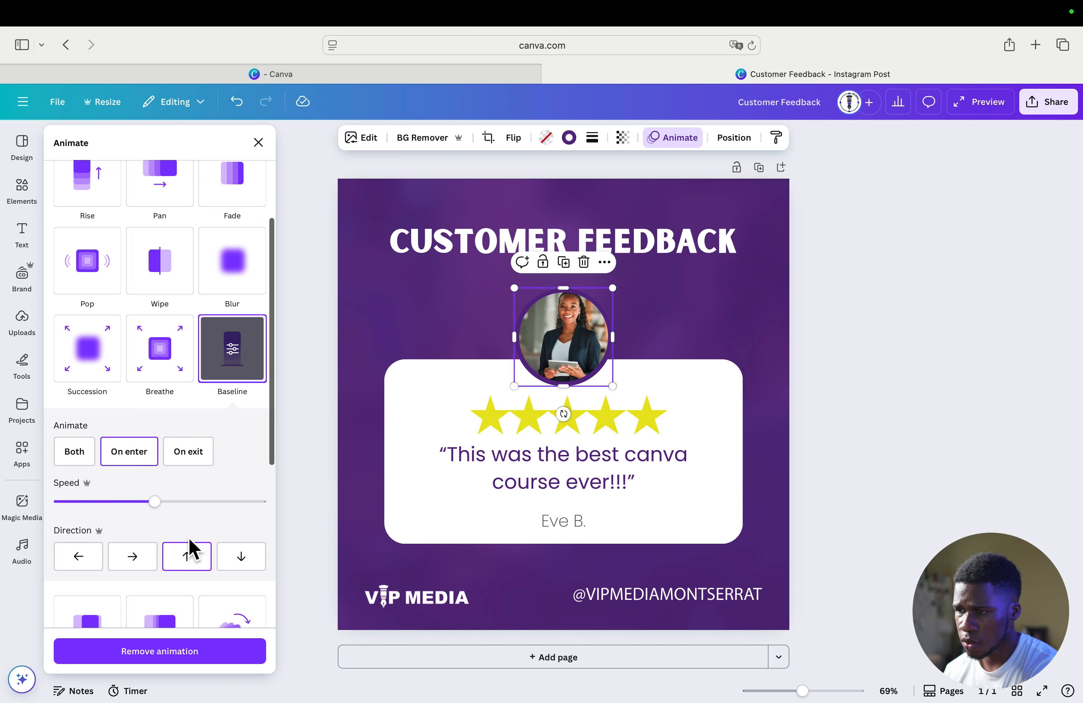
pyautogui.click(202, 566)
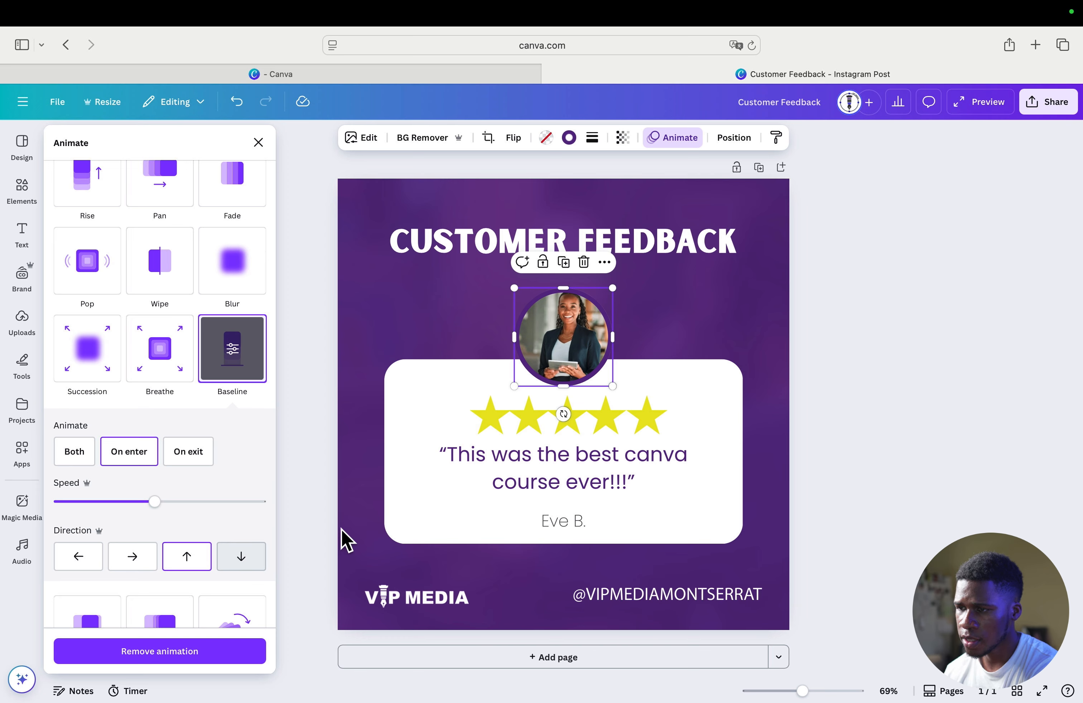
pyautogui.click(239, 558)
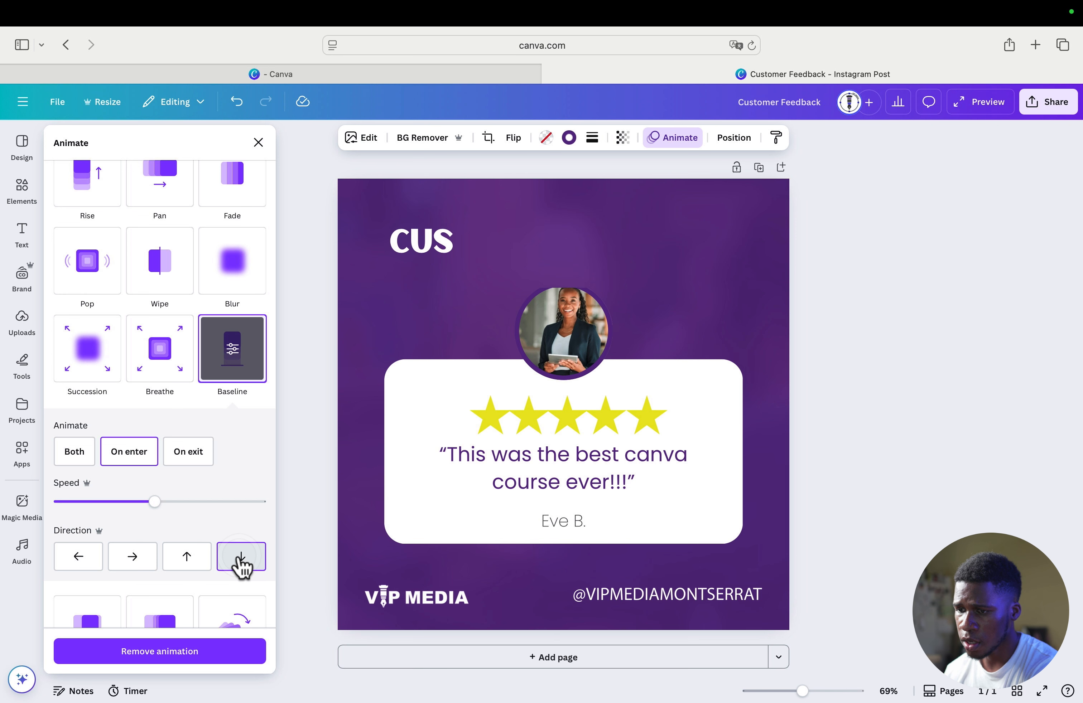
pyautogui.click(259, 142)
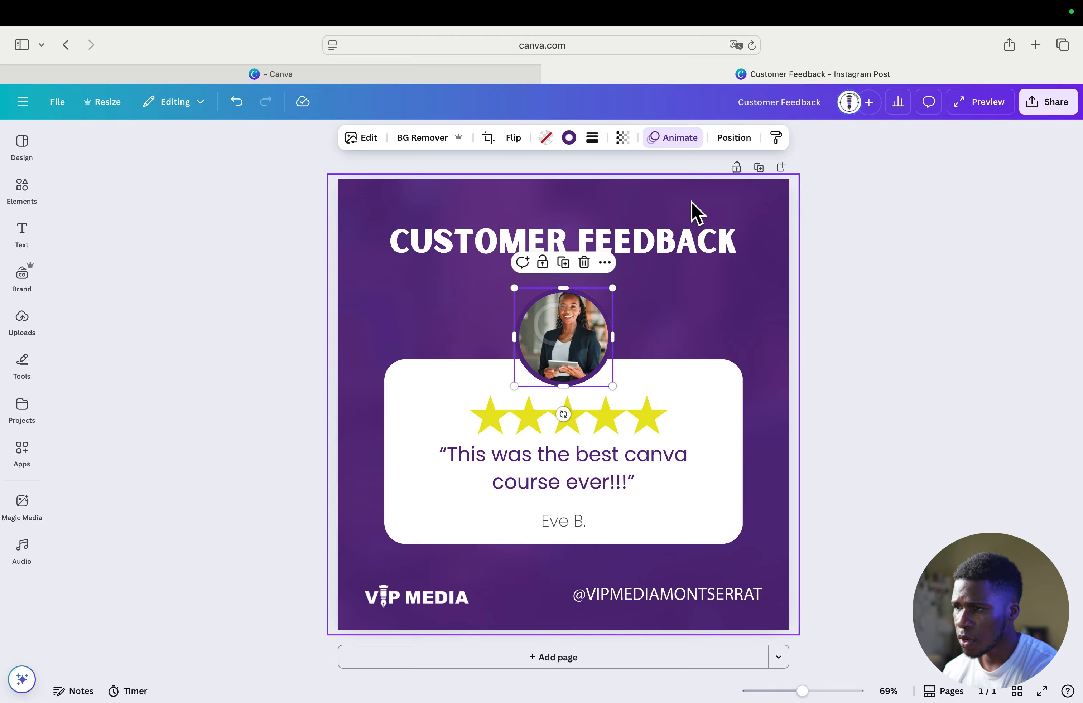
pyautogui.click(682, 143)
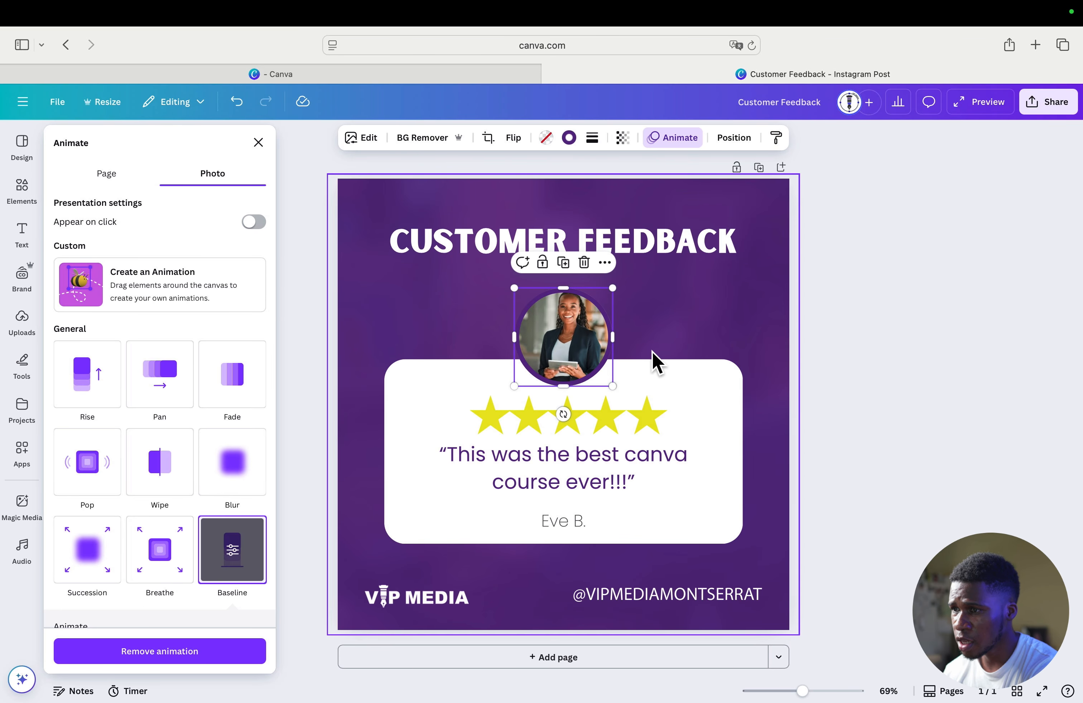
pyautogui.click(900, 310)
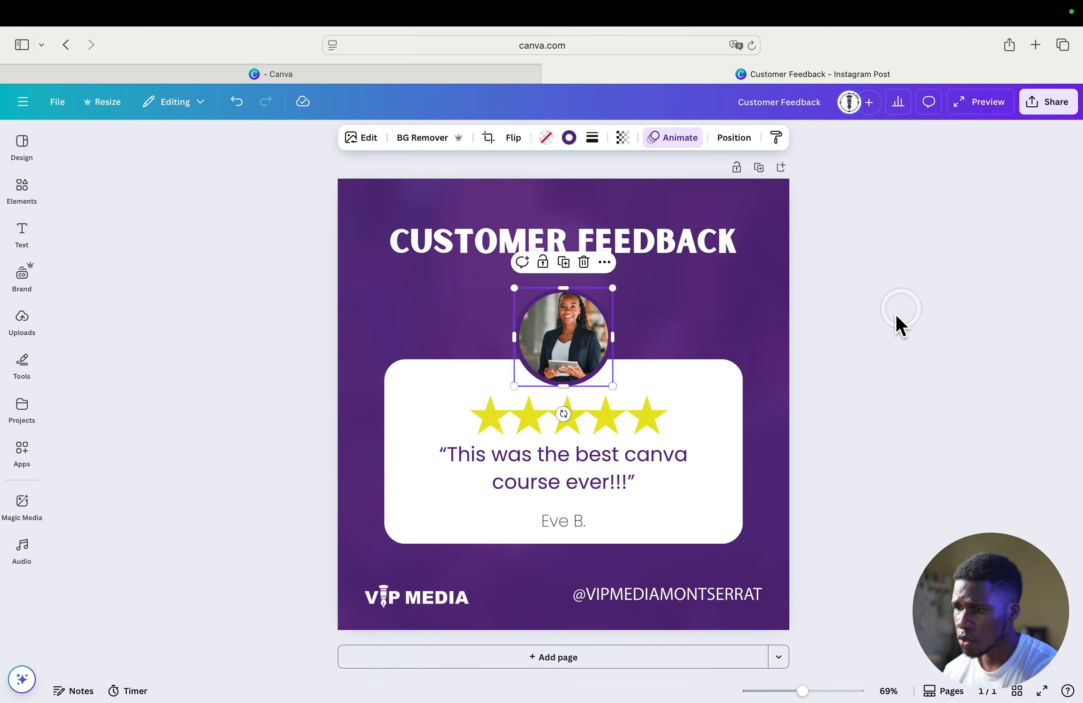